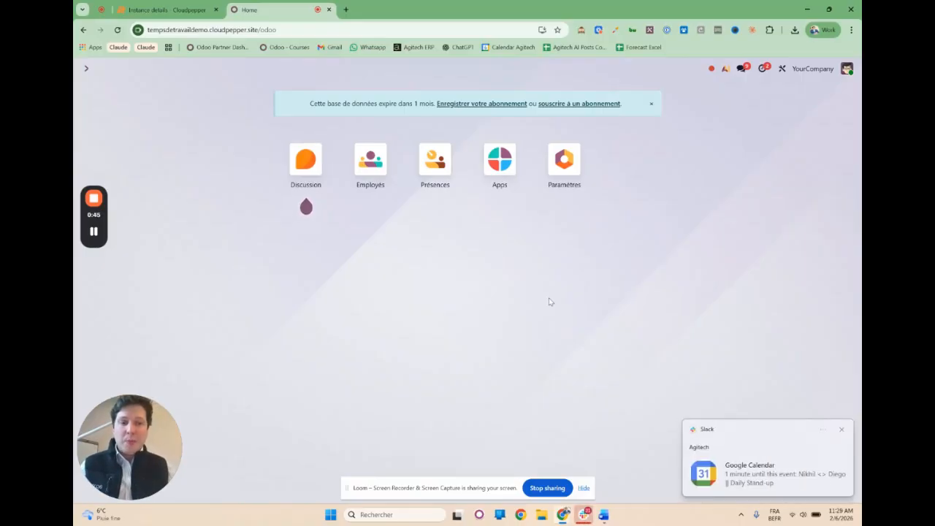
# Step: Dismiss the Slack calendar reminder notification
pyautogui.click(841, 429)
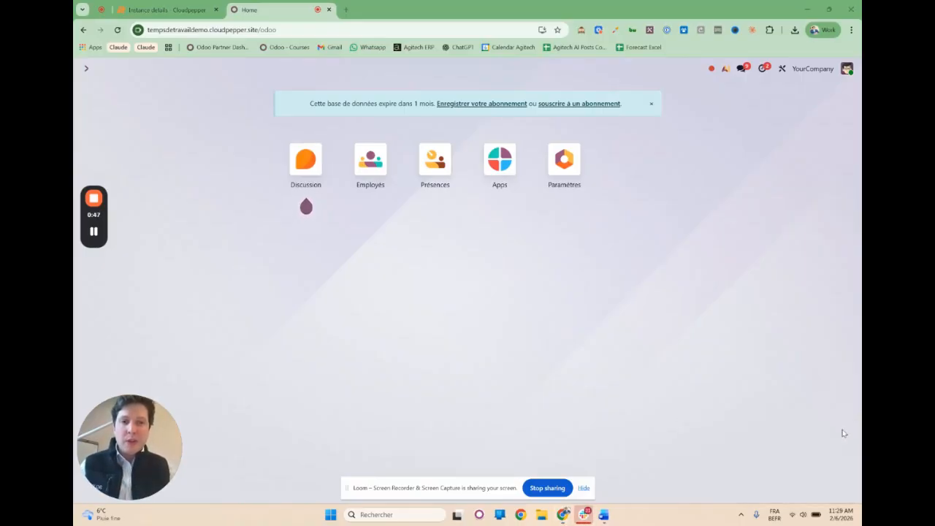
pyautogui.click(822, 380)
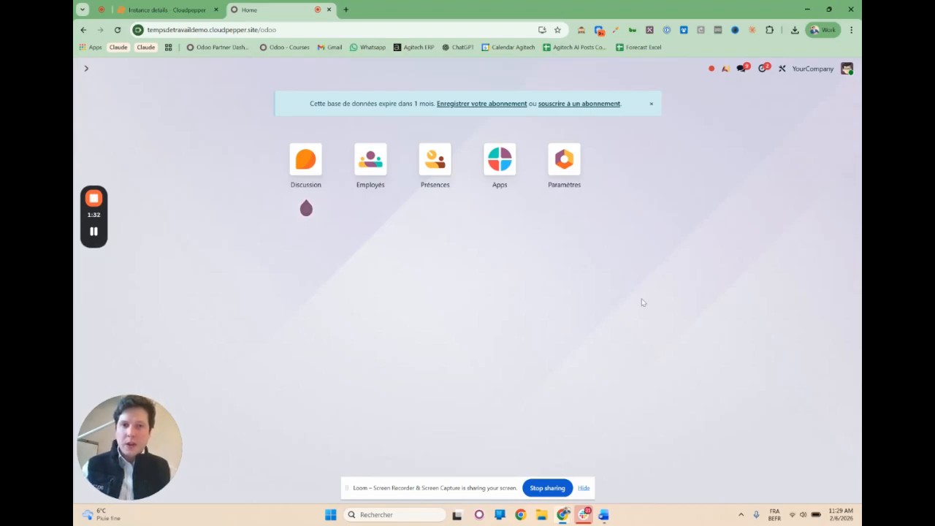
# Step: Search the app catalogue for the module "présence"
pyautogui.click(504, 168)
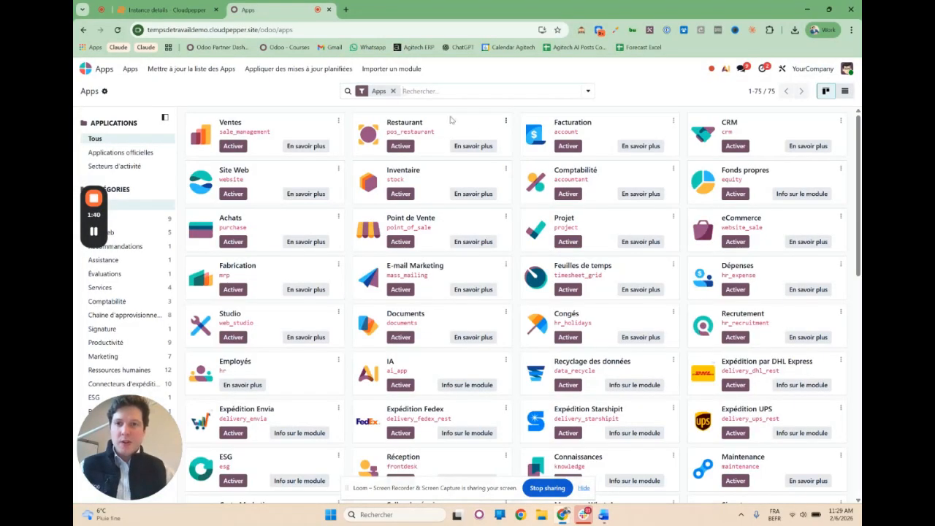
pyautogui.write('pr')
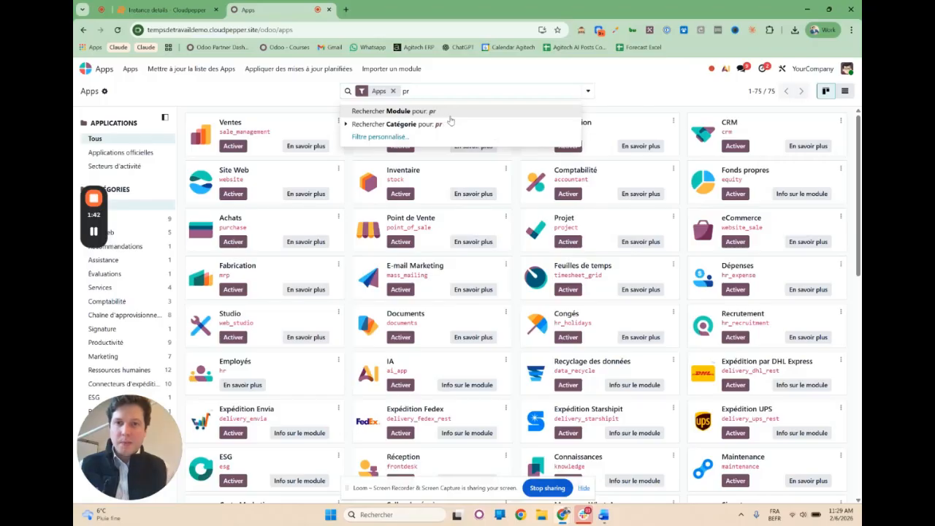
pyautogui.write('sésence')
pyautogui.press('Return')
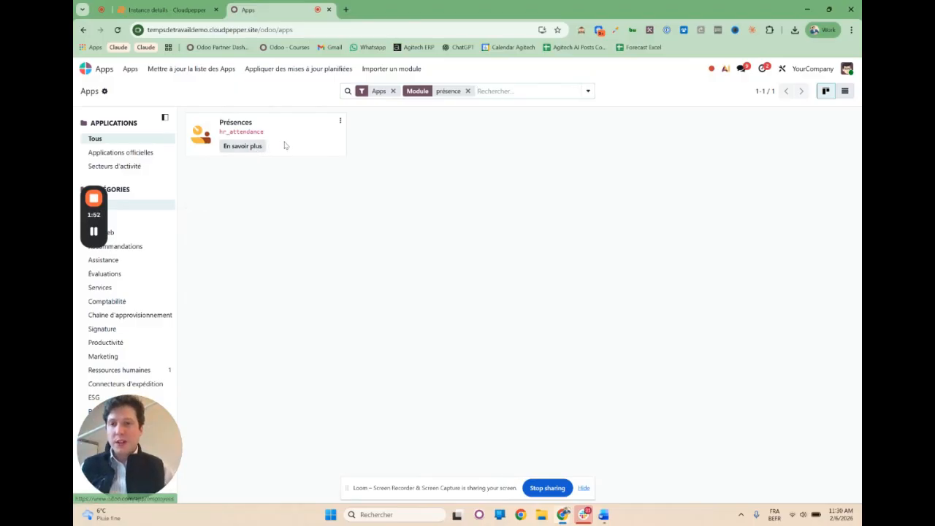
pyautogui.press('BackSpace')
pyautogui.press('BackSpace')
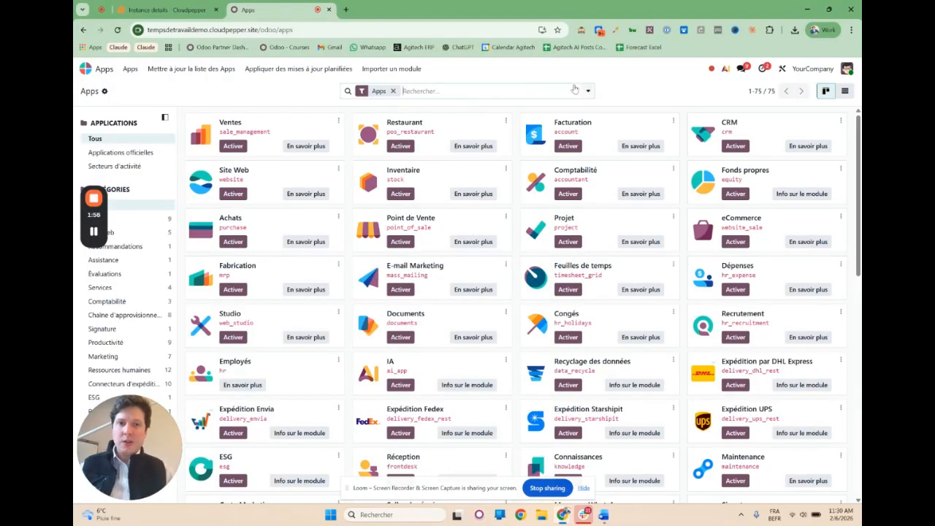
pyautogui.write('présence')
pyautogui.press('Return')
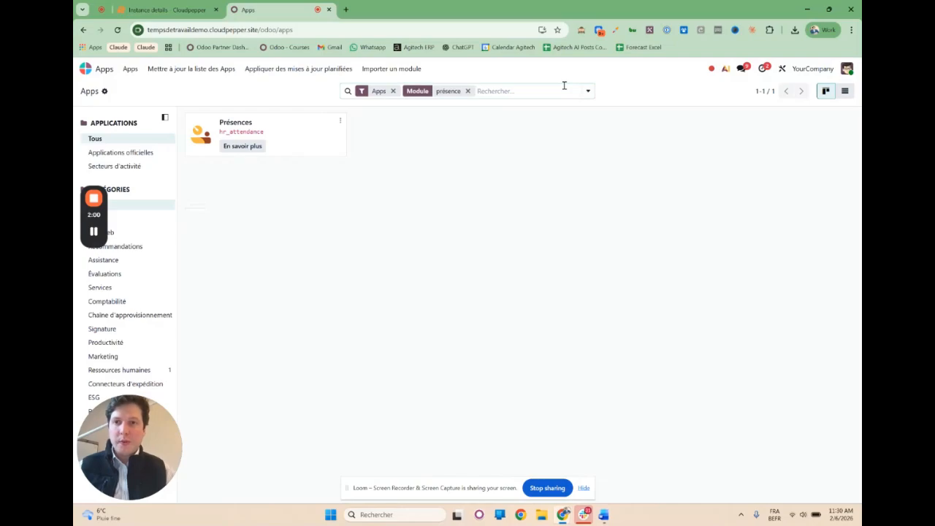
# Step: Replace the module search term with "attendance" to look up the Présences app by its technical name
pyautogui.click(468, 92)
pyautogui.write('attendance')
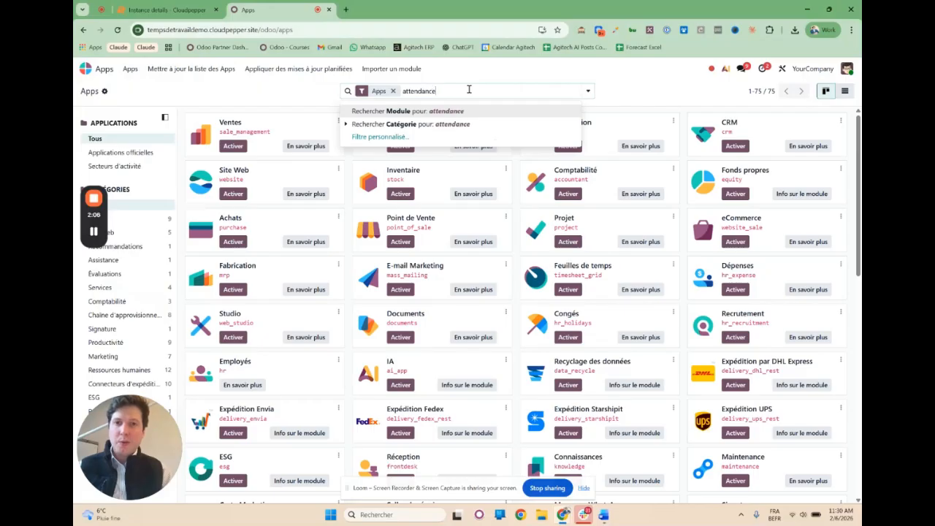
pyautogui.press('Return')
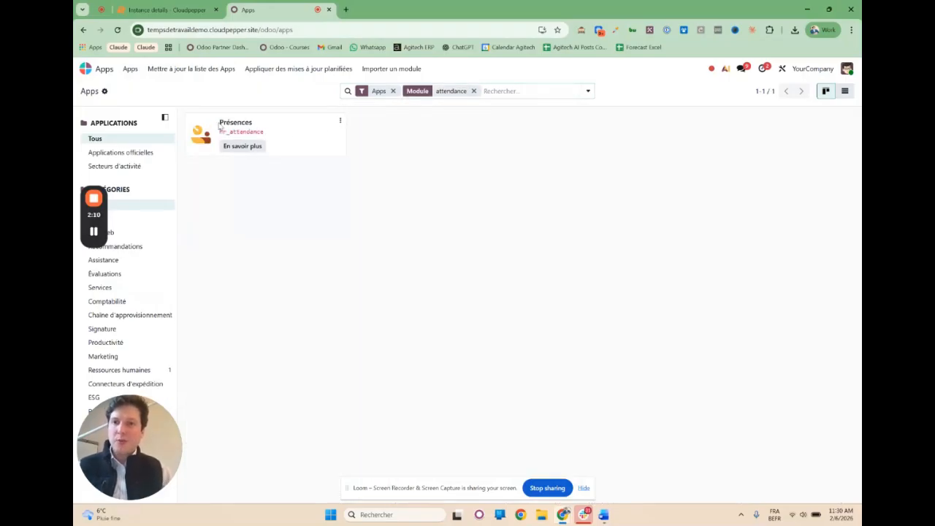
# Step: View the CV details of the second employee in the Employés app and return to the employee list
pyautogui.click(86, 70)
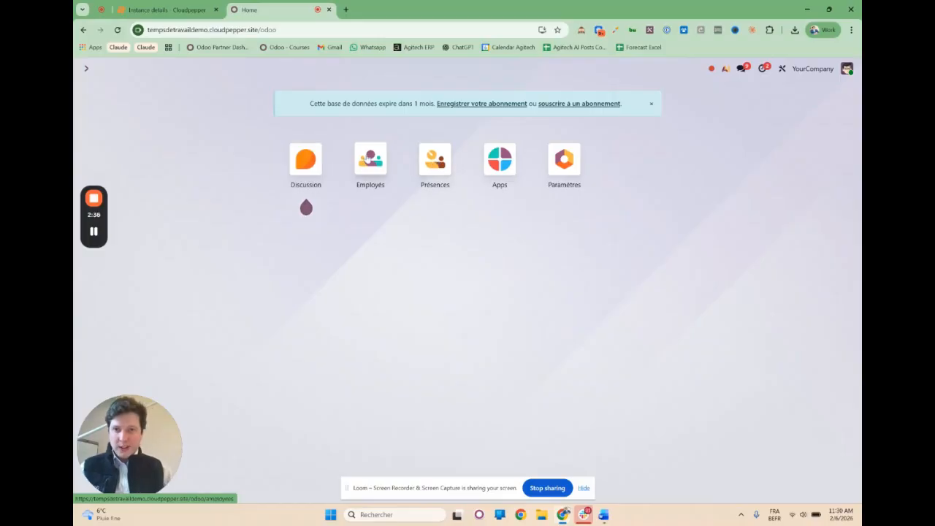
pyautogui.click(368, 159)
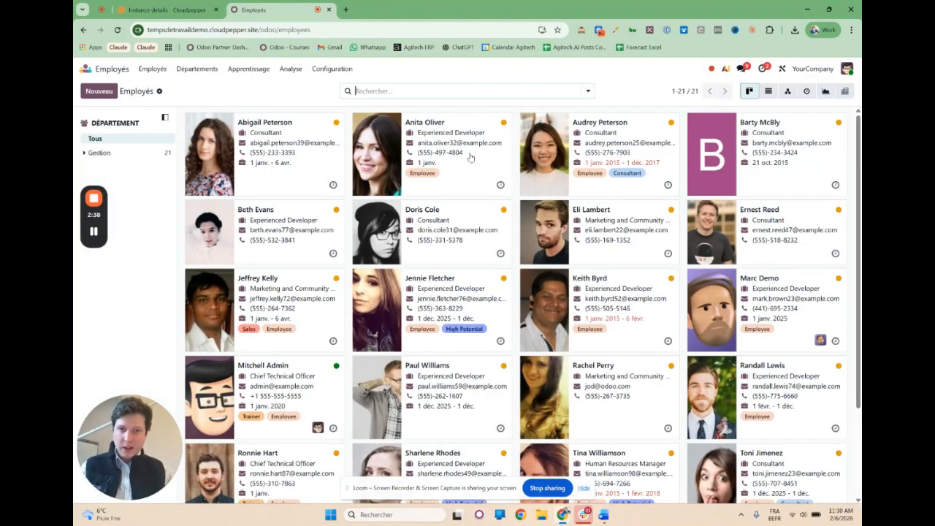
pyautogui.click(472, 158)
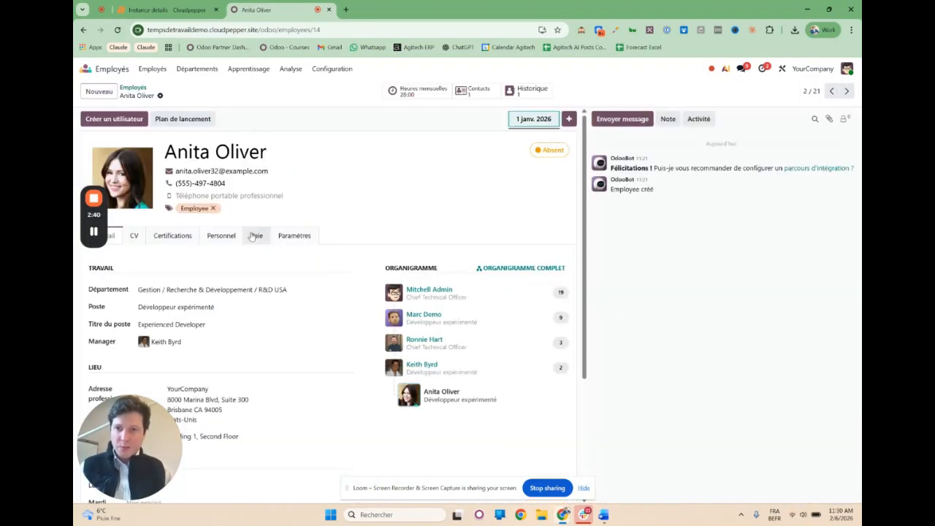
pyautogui.click(135, 238)
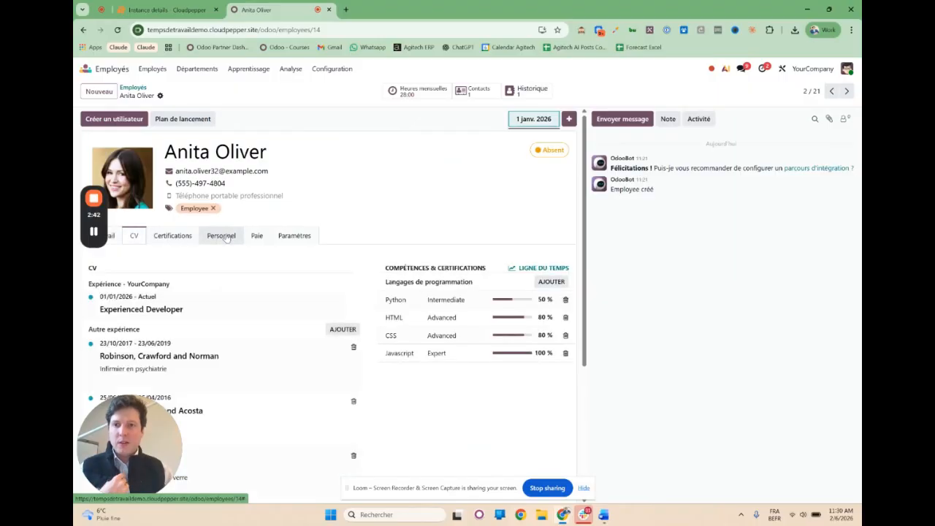
pyautogui.click(130, 88)
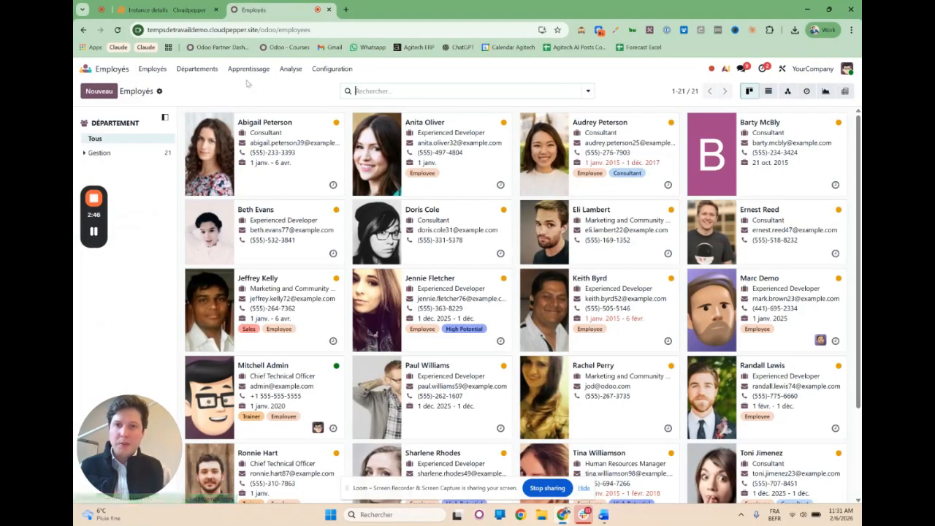
# Step: Open the Présences settings and examine the "Présences depuis le backend" option
pyautogui.click(85, 71)
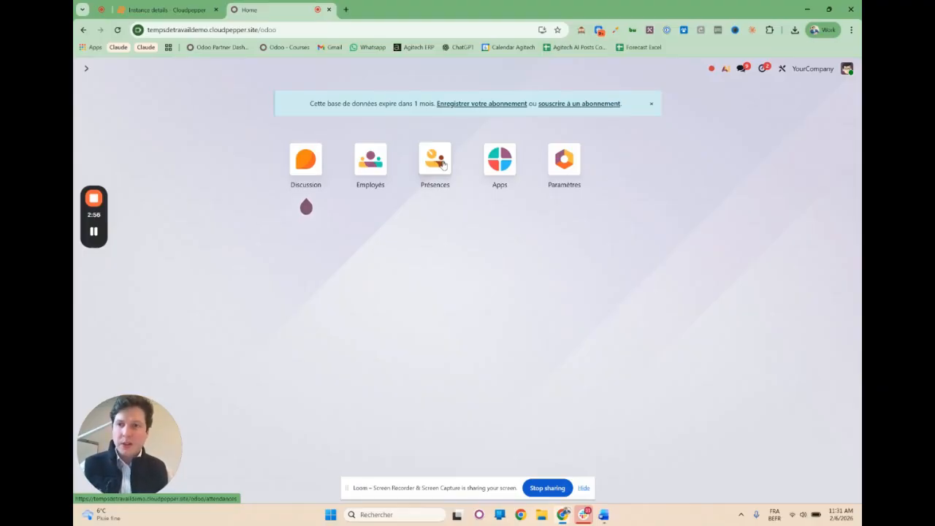
pyautogui.moveTo(94, 238)
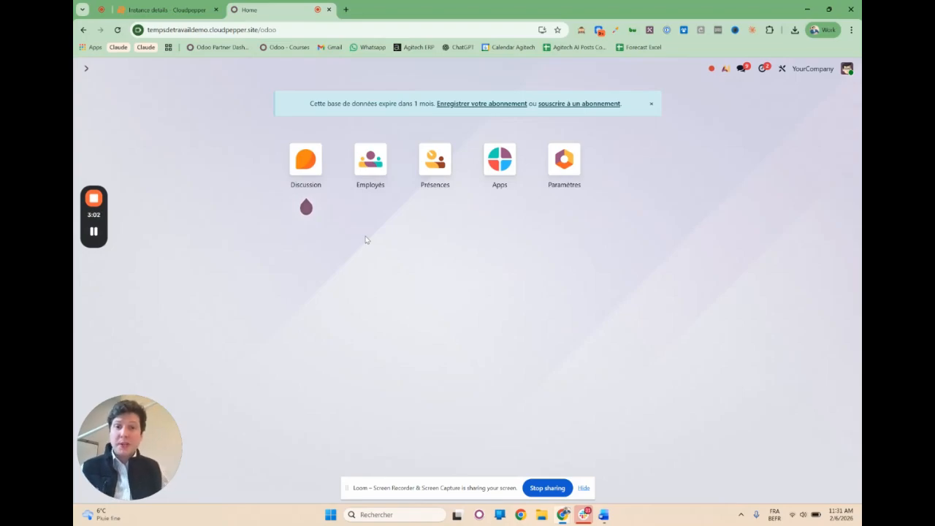
pyautogui.click(577, 163)
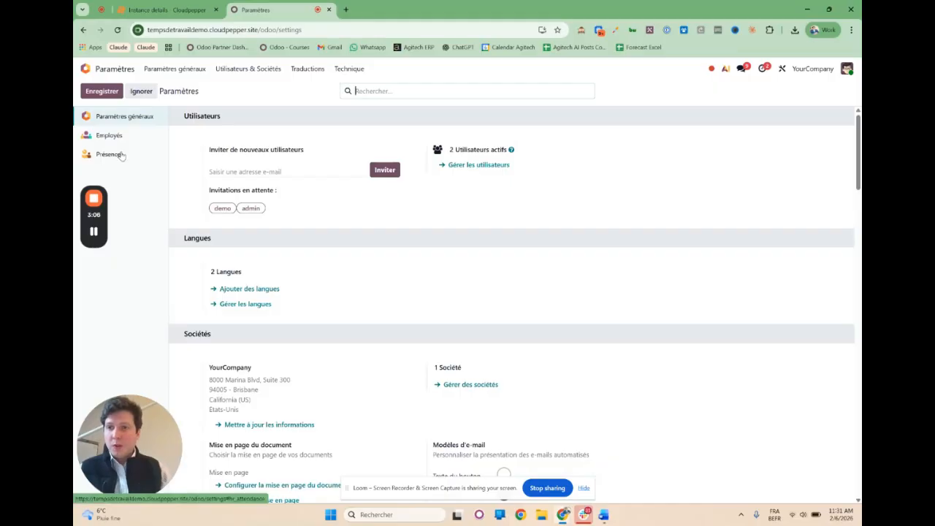
pyautogui.click(110, 154)
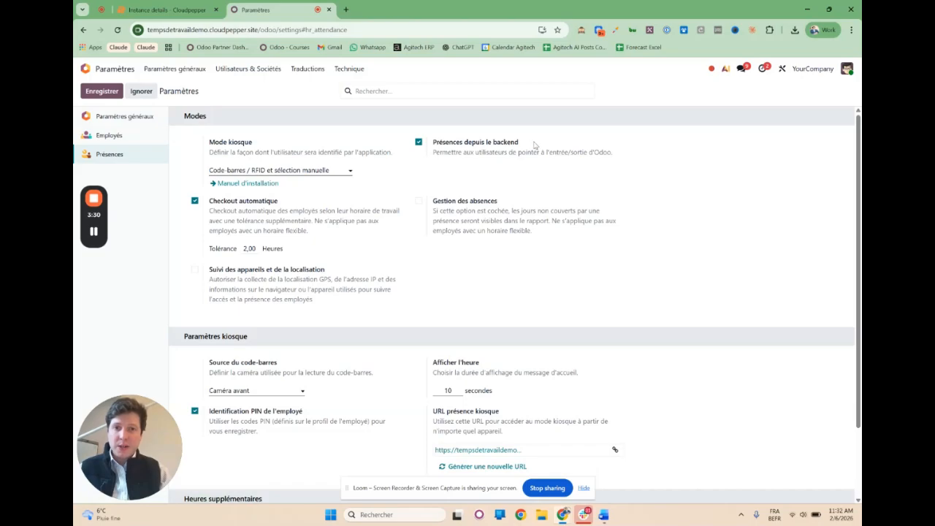
pyautogui.moveTo(534, 145); pyautogui.dragTo(434, 142)
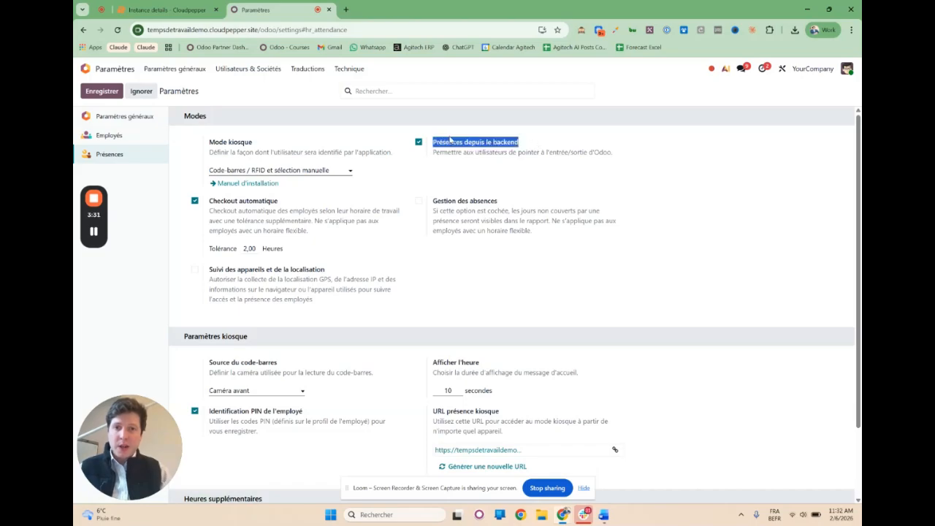
# Step: Record an arrival (Arrivée) with the backend attendance tracker and check its running time counter
pyautogui.click(711, 71)
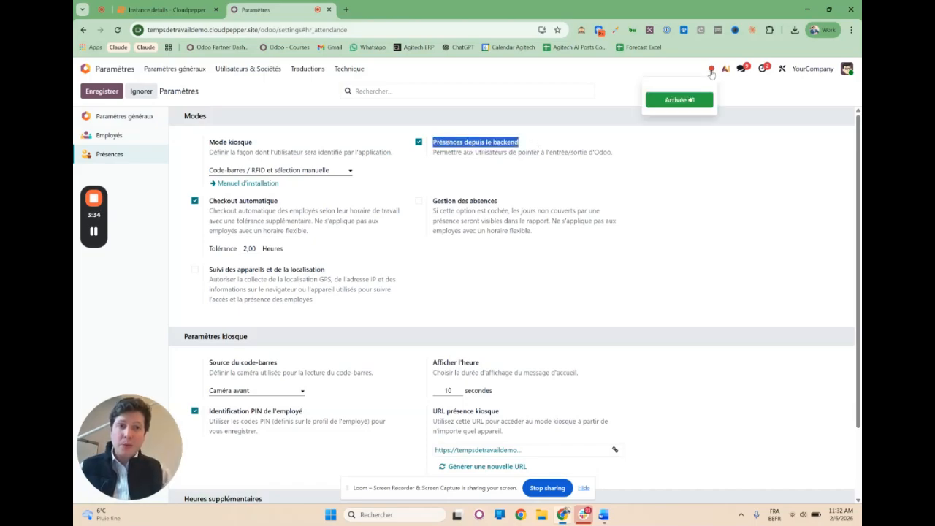
pyautogui.click(666, 110)
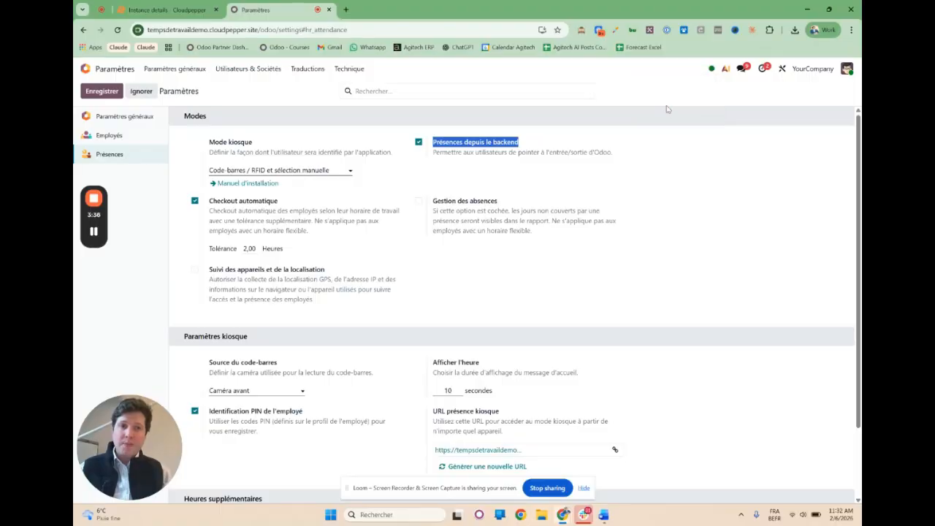
pyautogui.click(711, 71)
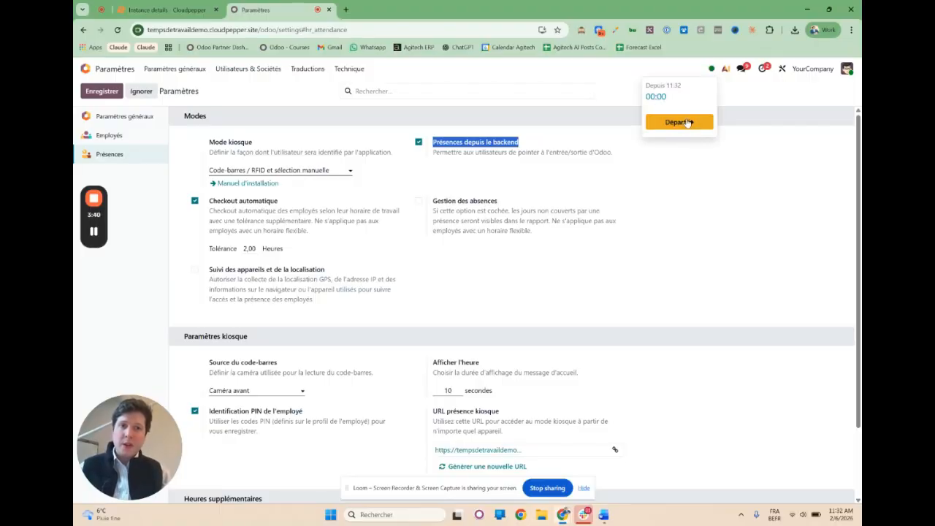
pyautogui.click(661, 74)
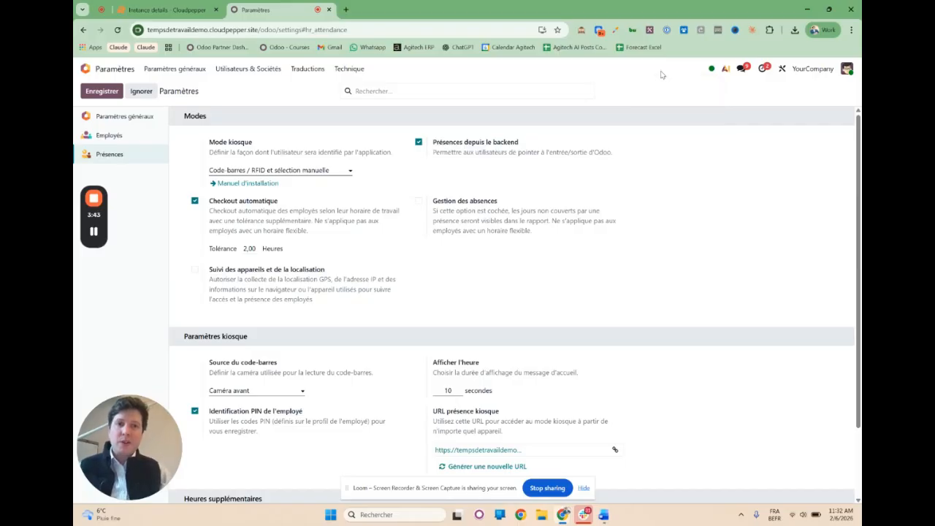
# Step: Return to the home screen and record the departure (Départ) with the attendance tracker
pyautogui.click(713, 70)
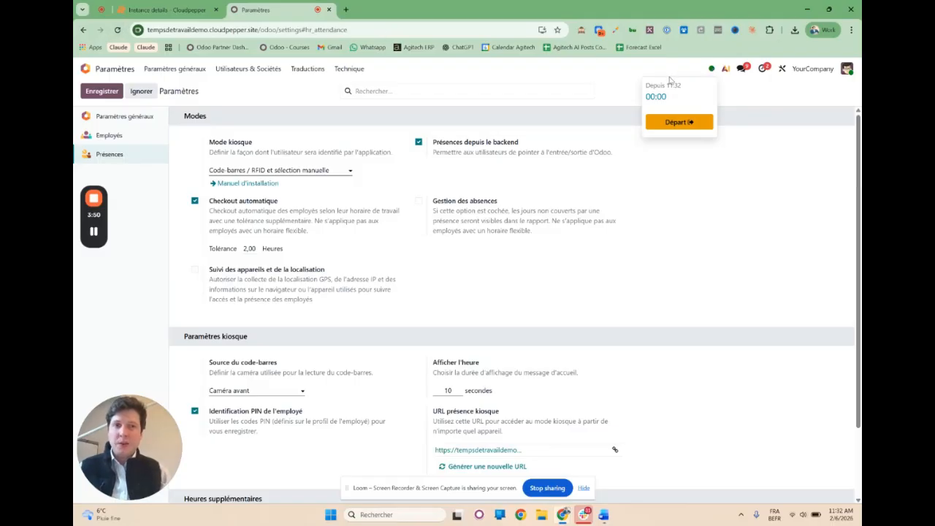
pyautogui.click(86, 69)
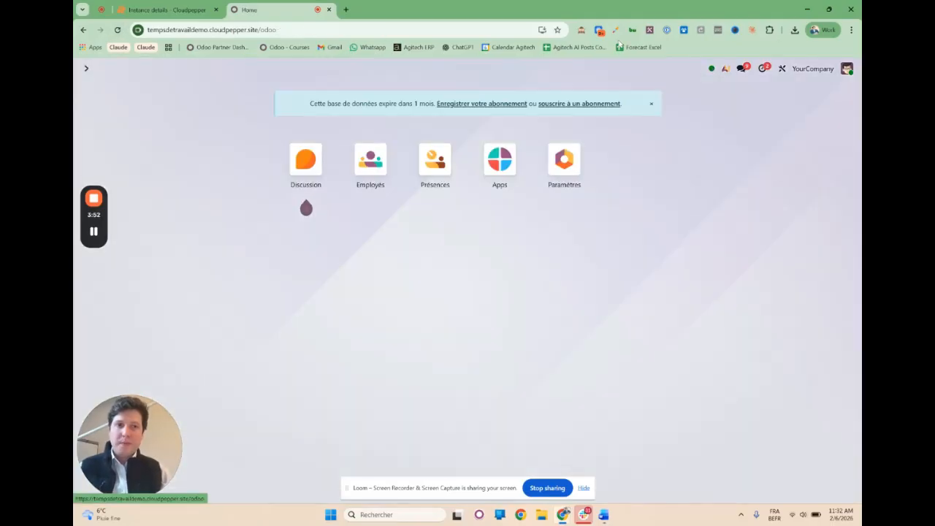
pyautogui.click(712, 69)
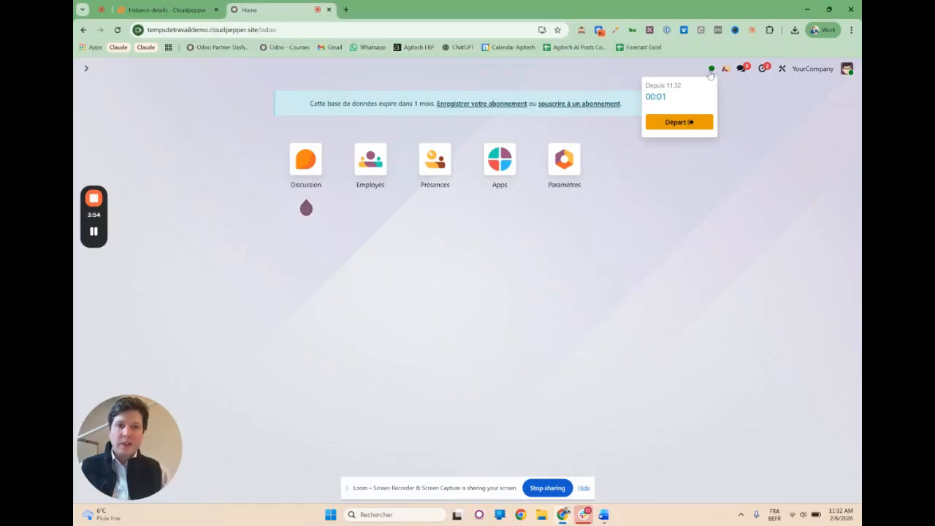
pyautogui.click(677, 123)
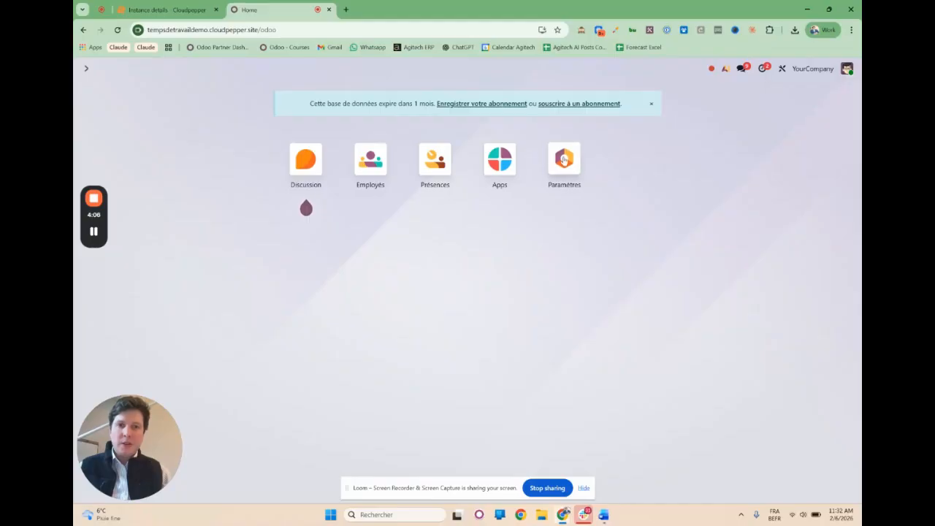
# Step: Reopen the Présences settings and examine the "Checkout automatique" option
pyautogui.click(565, 161)
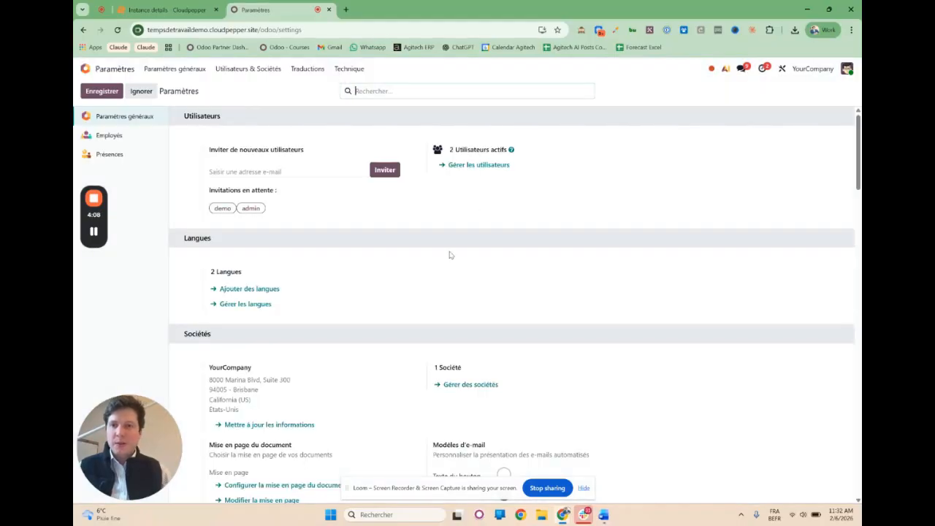
pyautogui.scroll(-2, 450, 254)
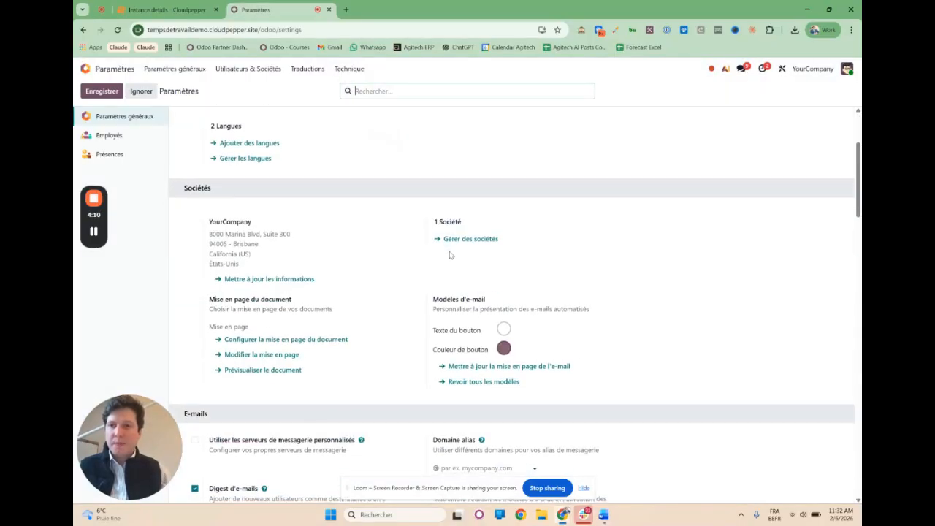
pyautogui.click(126, 160)
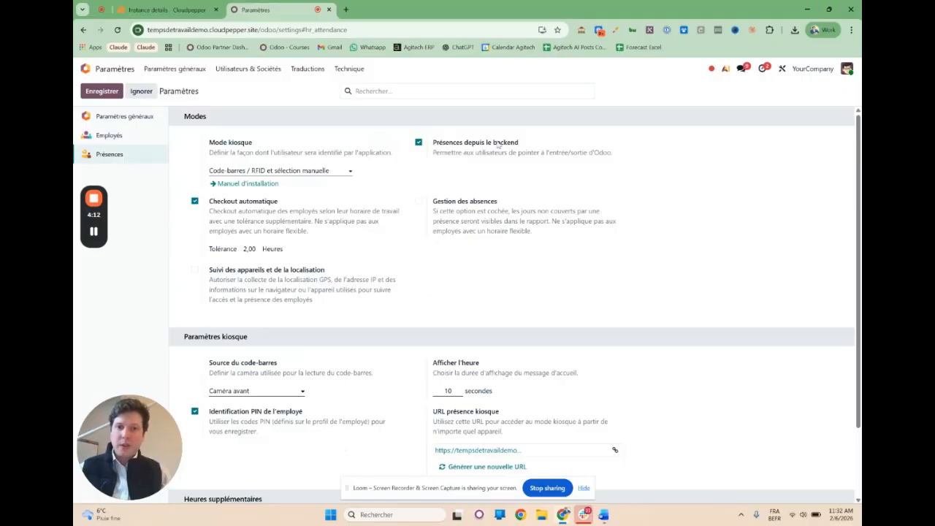
pyautogui.moveTo(290, 205); pyautogui.dragTo(210, 207)
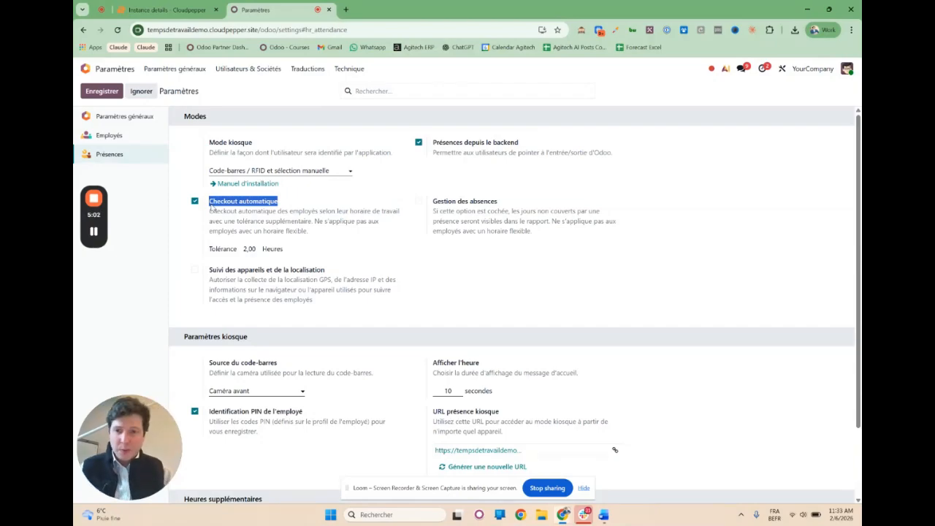
# Step: Review the "Afficher les heures supplémentaires" option in the overtime section, then return to the attendance mode settings
pyautogui.scroll(-2, 210, 208)
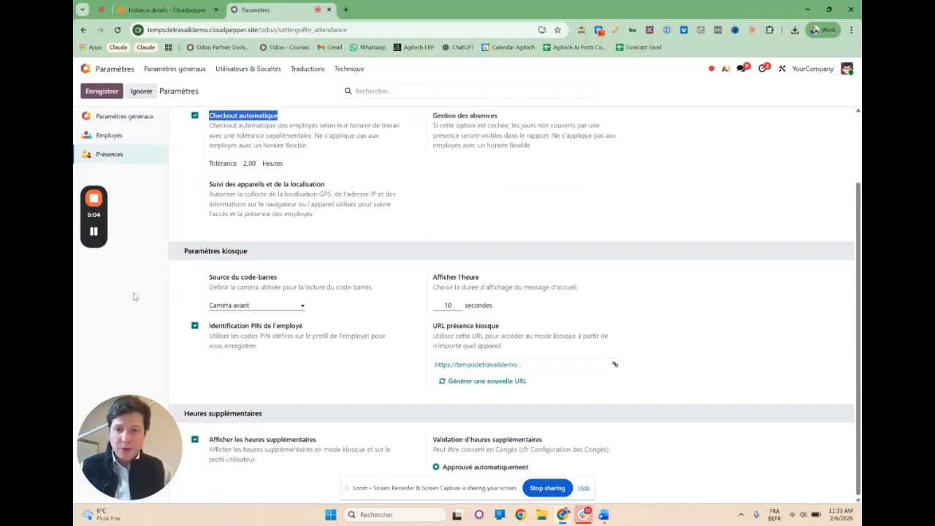
pyautogui.click(269, 462)
pyautogui.moveTo(270, 462); pyautogui.dragTo(210, 438)
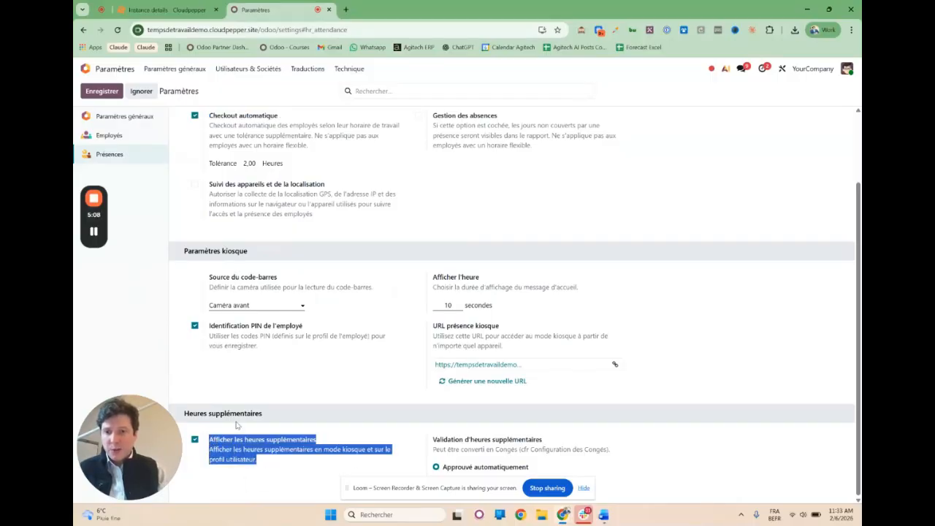
pyautogui.click(237, 425)
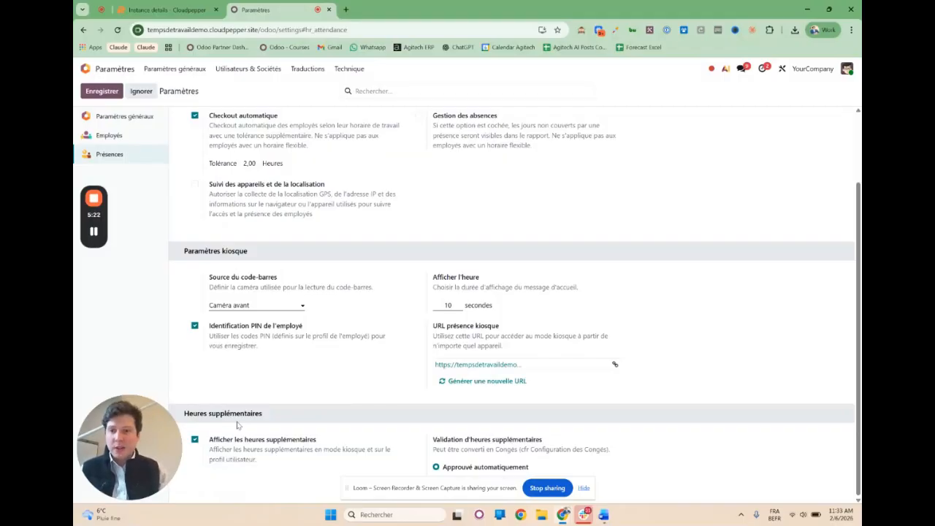
pyautogui.scroll(2, 289, 330)
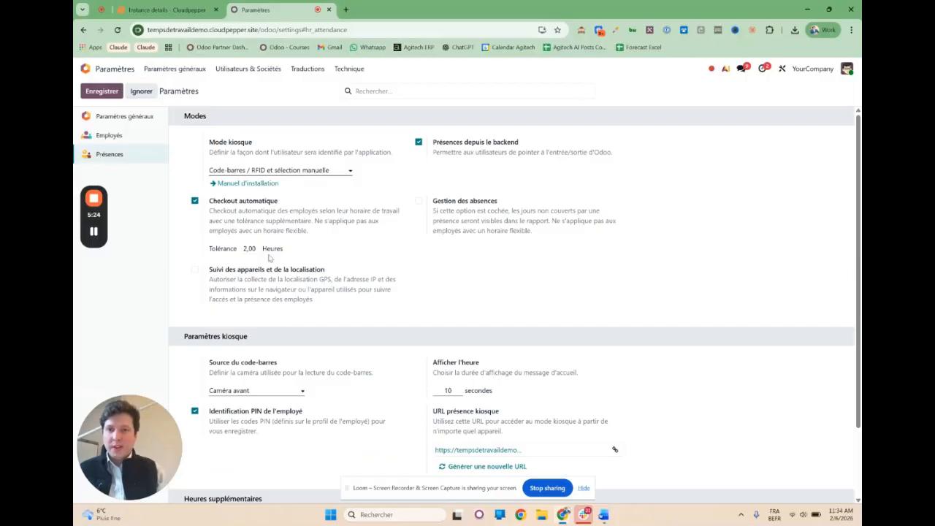
pyautogui.scroll(-2, 380, 271)
pyautogui.scroll(2, 381, 272)
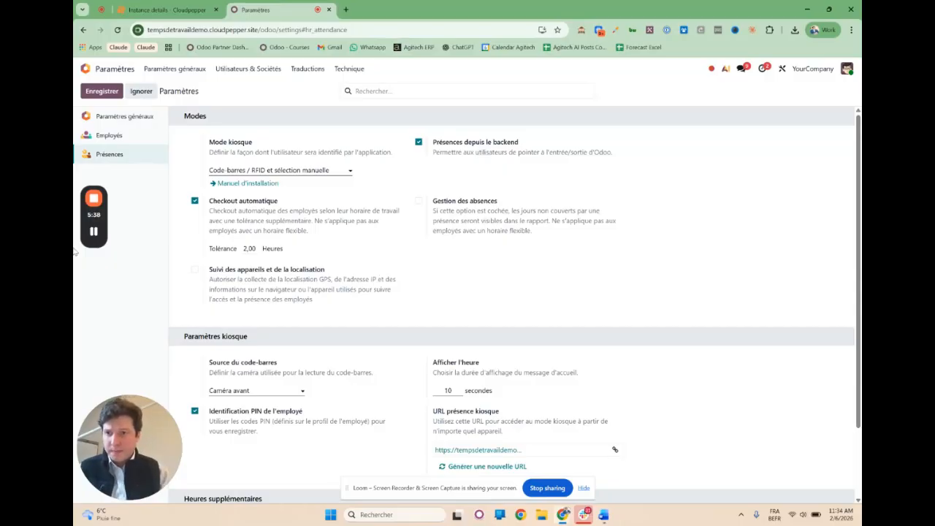
# Step: Open the Employés app and review the work details on the first employee's record
pyautogui.click(85, 68)
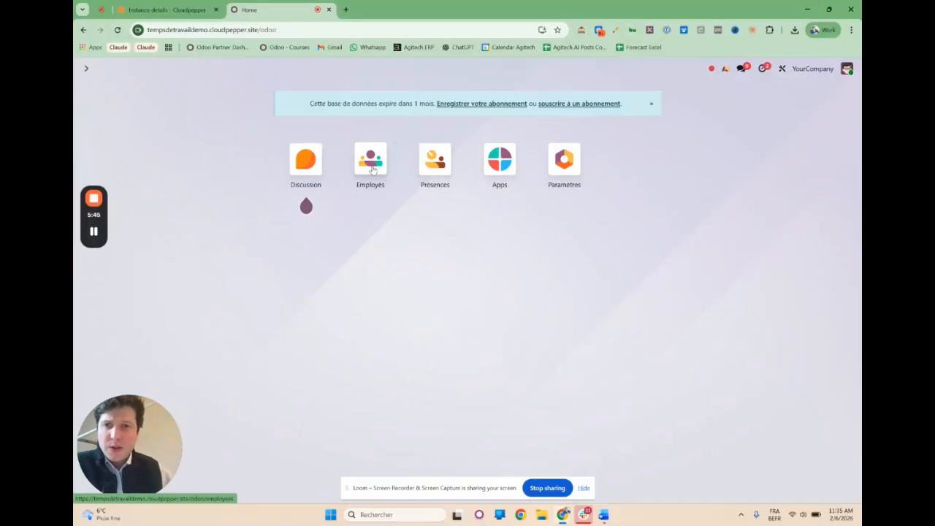
pyautogui.click(373, 169)
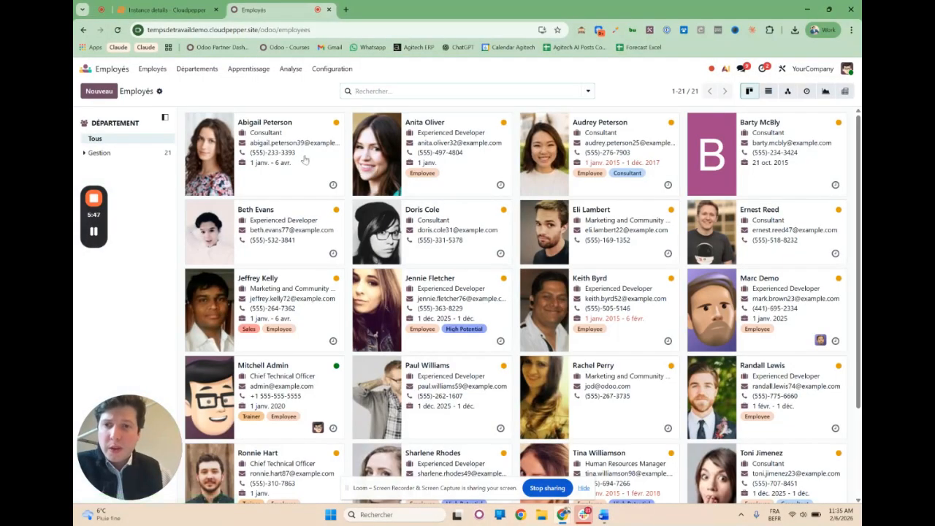
pyautogui.click(306, 153)
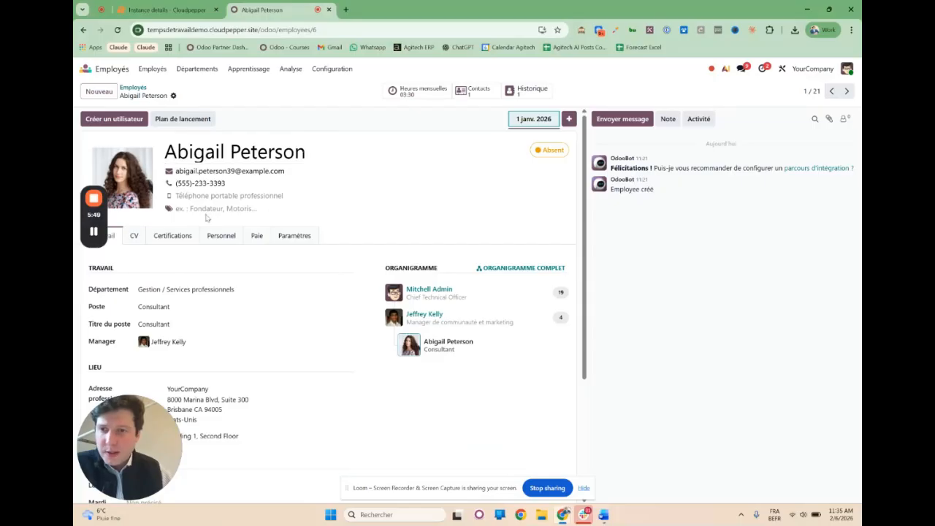
pyautogui.scroll(-3, 255, 250)
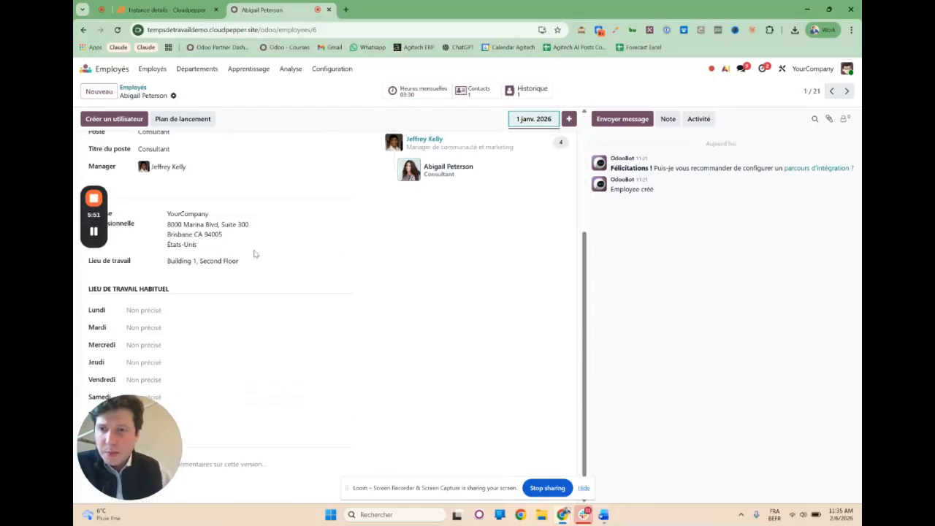
pyautogui.scroll(3, 257, 245)
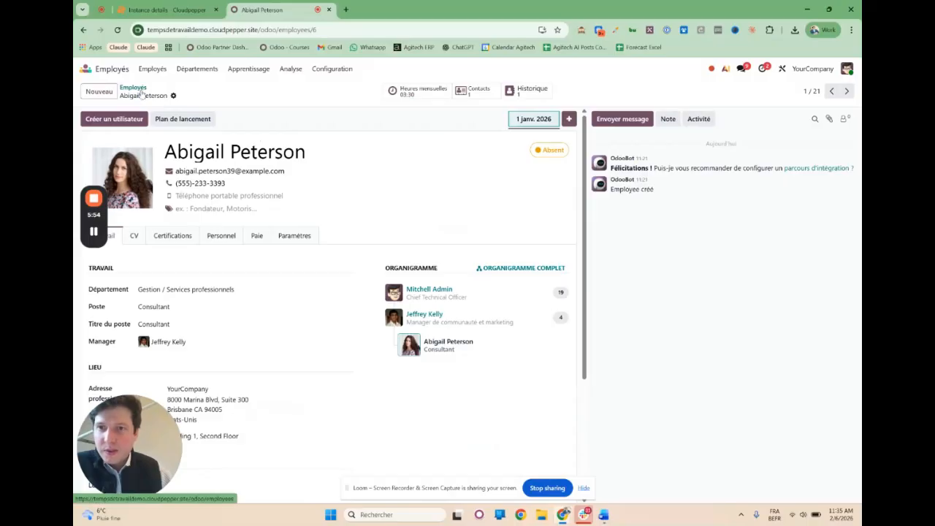
# Step: Return to the employee list, open the second employee's record and check the Lieu de travail habituel choices for Lundi
pyautogui.click(141, 88)
pyautogui.click(434, 154)
pyautogui.scroll(-5, 268, 319)
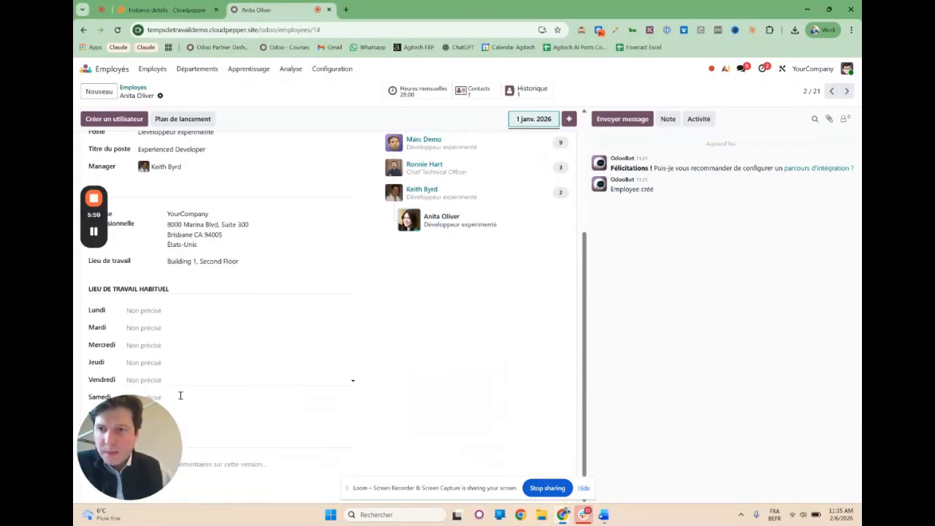
pyautogui.moveTo(153, 436); pyautogui.dragTo(701, 339)
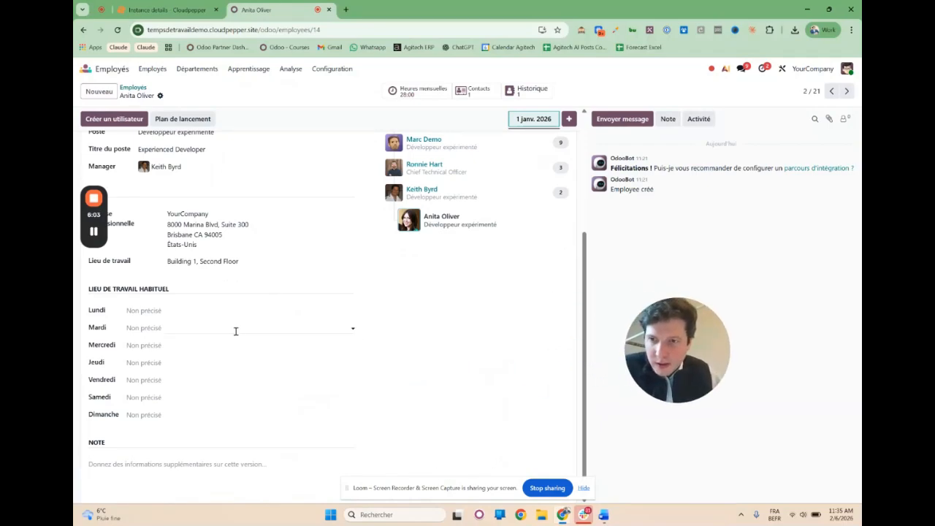
pyautogui.scroll(1, 236, 331)
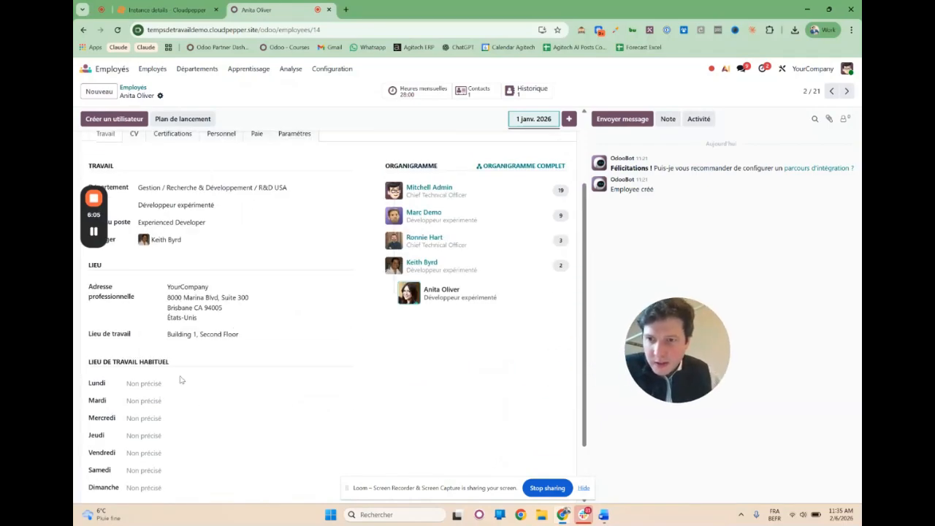
pyautogui.click(172, 385)
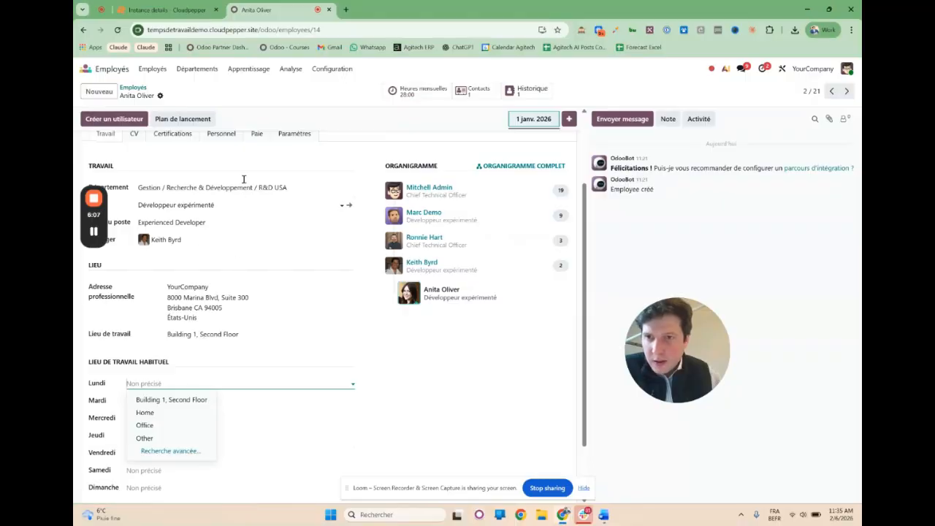
pyautogui.scroll(1, 245, 169)
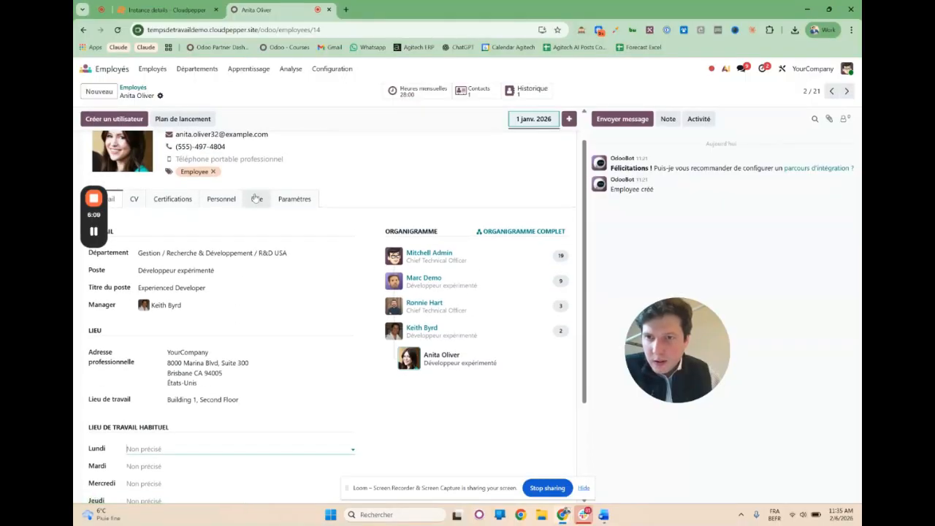
# Step: Show the employee's Paie details and open the "Standard 38 hours/week" schedule to examine its daily working hours
pyautogui.click(255, 199)
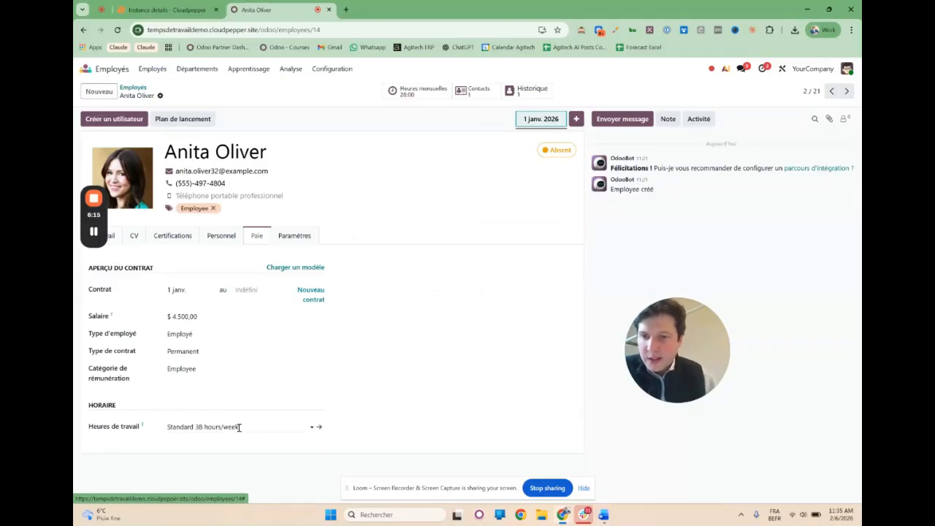
pyautogui.click(319, 426)
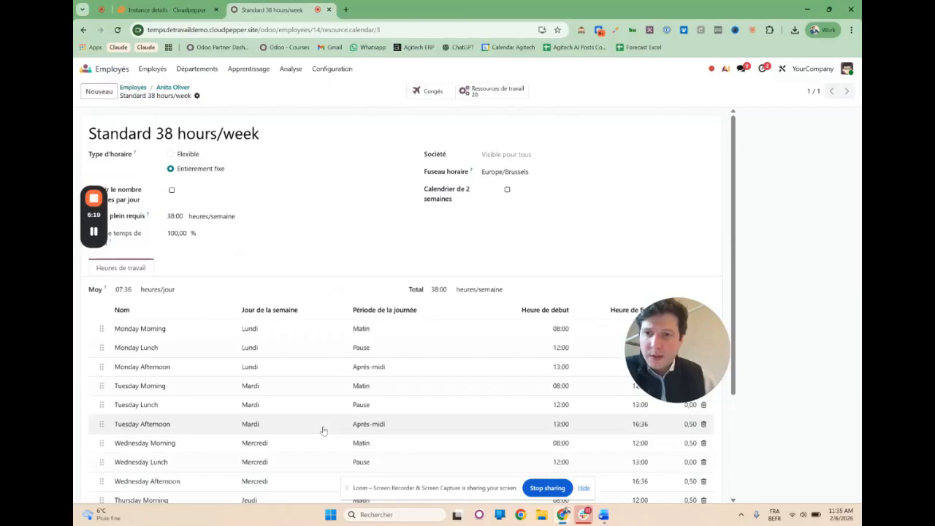
pyautogui.scroll(-4, 324, 431)
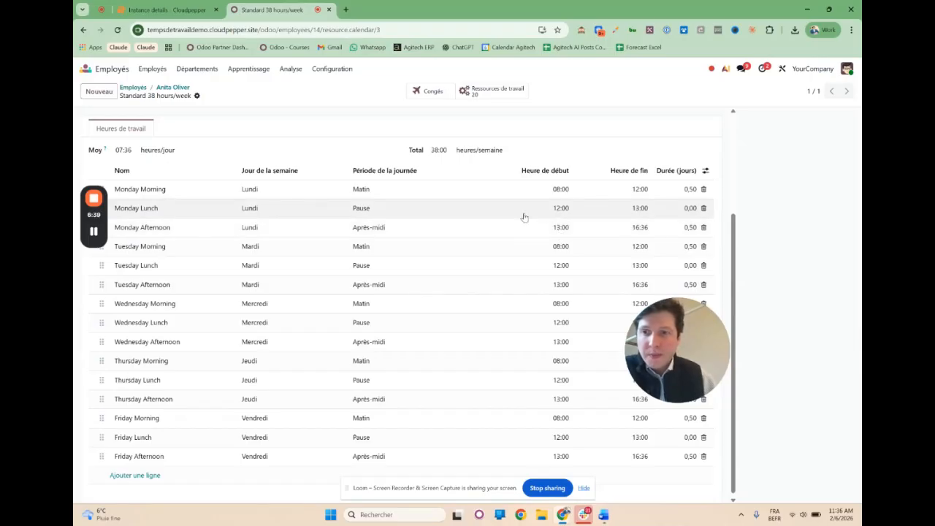
pyautogui.scroll(1, 524, 217)
pyautogui.scroll(2, 524, 217)
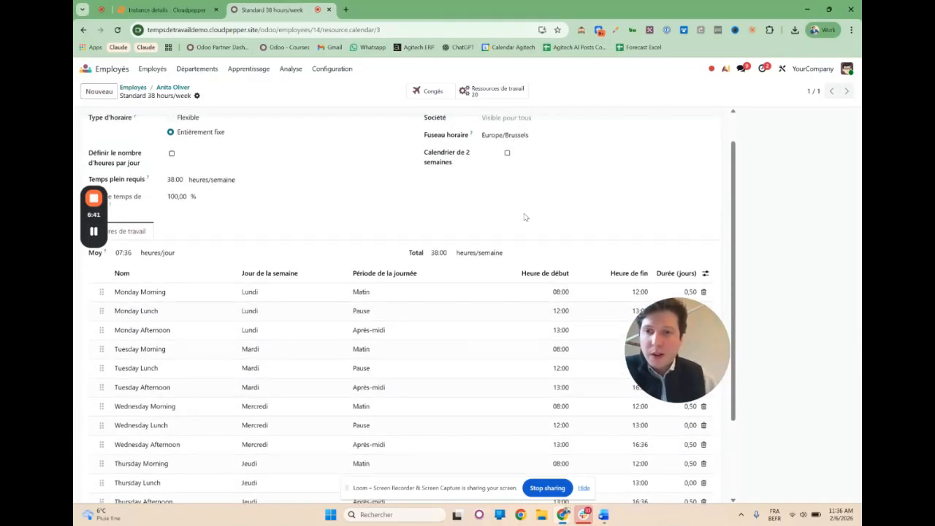
pyautogui.scroll(-3, 524, 217)
pyautogui.scroll(1, 524, 217)
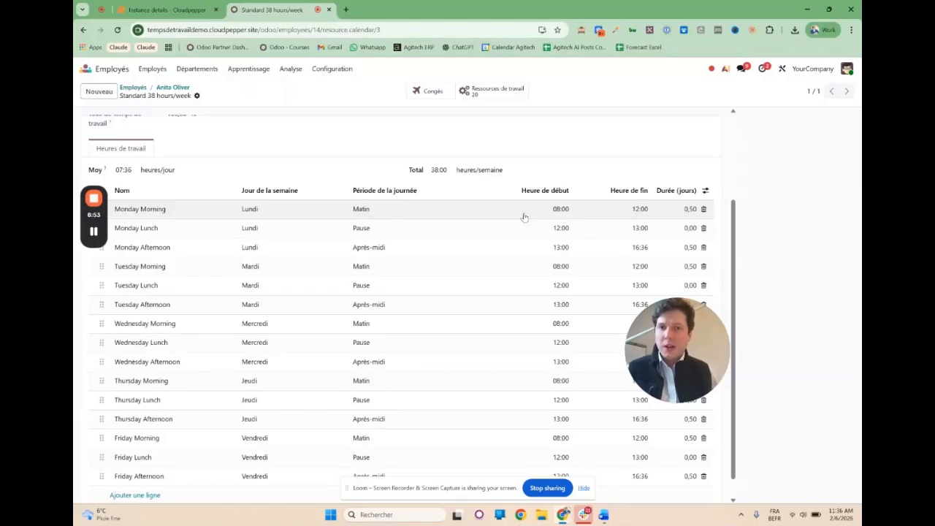
pyautogui.scroll(3, 524, 217)
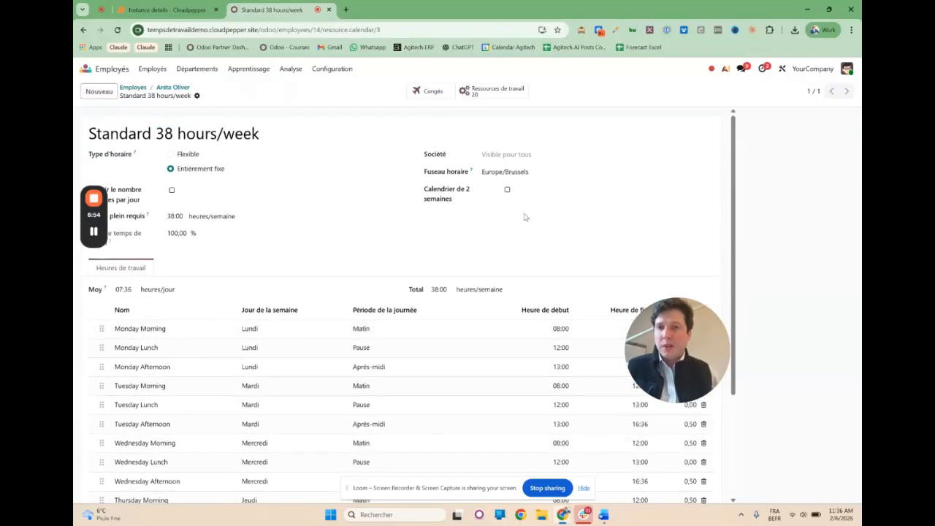
# Step: Go back to the employee's record, then reopen the assigned work schedule and review its morning, lunch and afternoon periods
pyautogui.click(183, 89)
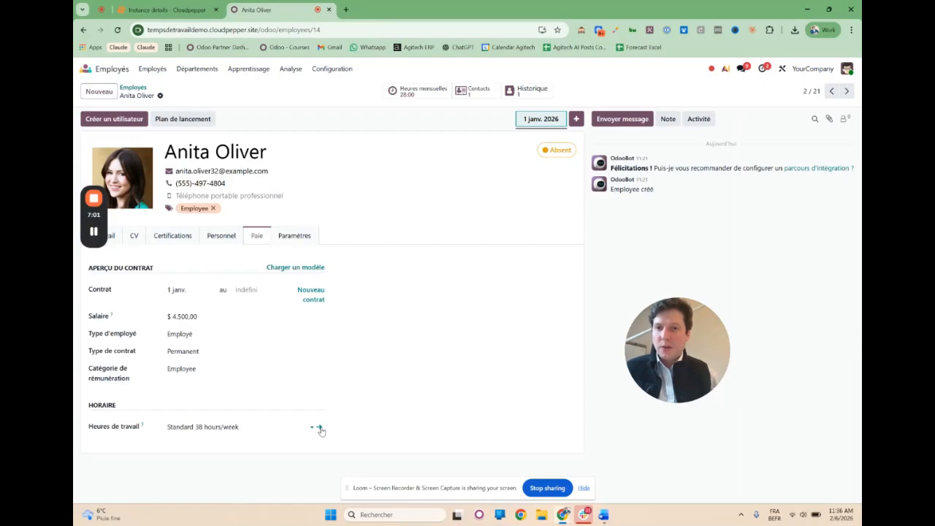
pyautogui.click(319, 428)
pyautogui.scroll(-5, 398, 320)
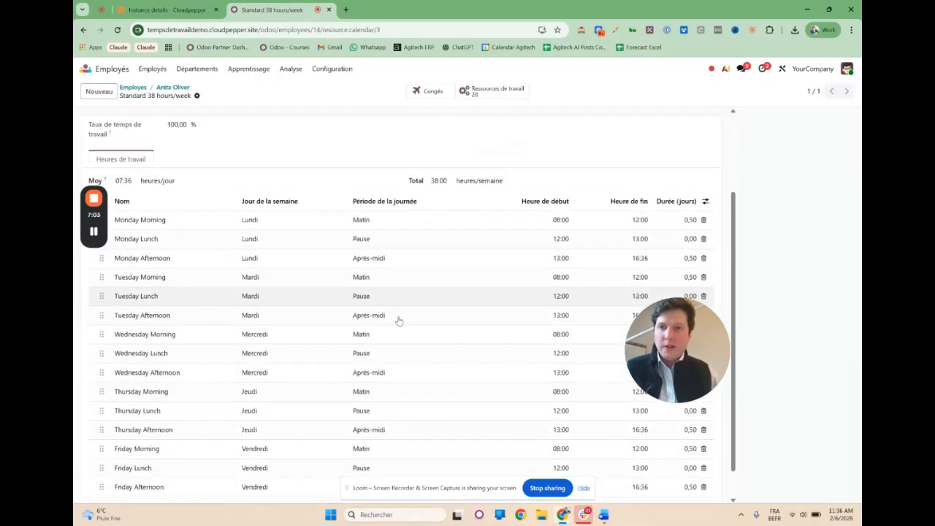
pyautogui.scroll(-1, 398, 320)
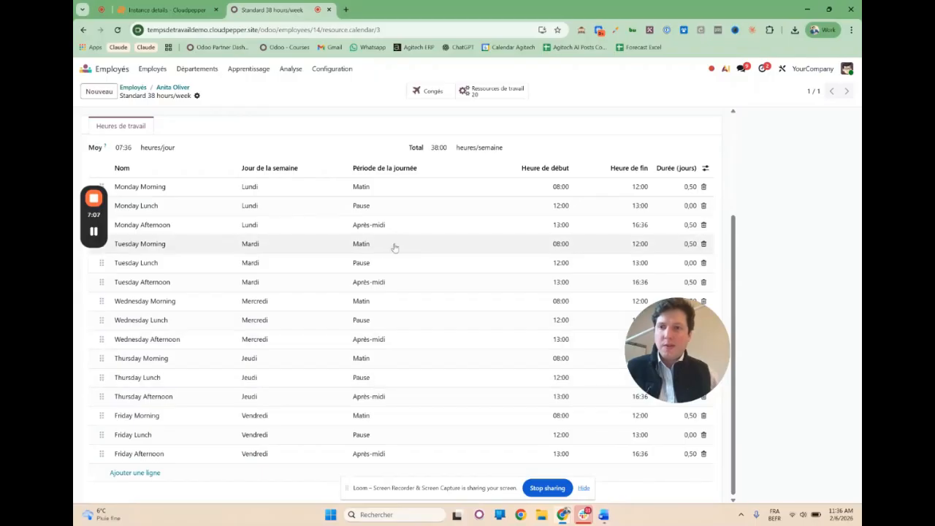
pyautogui.scroll(3, 393, 247)
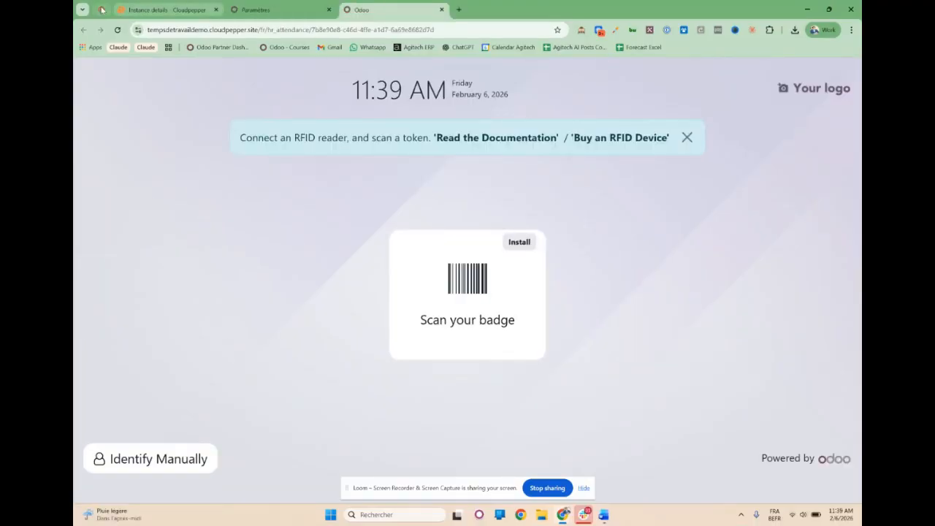
pyautogui.click(250, 12)
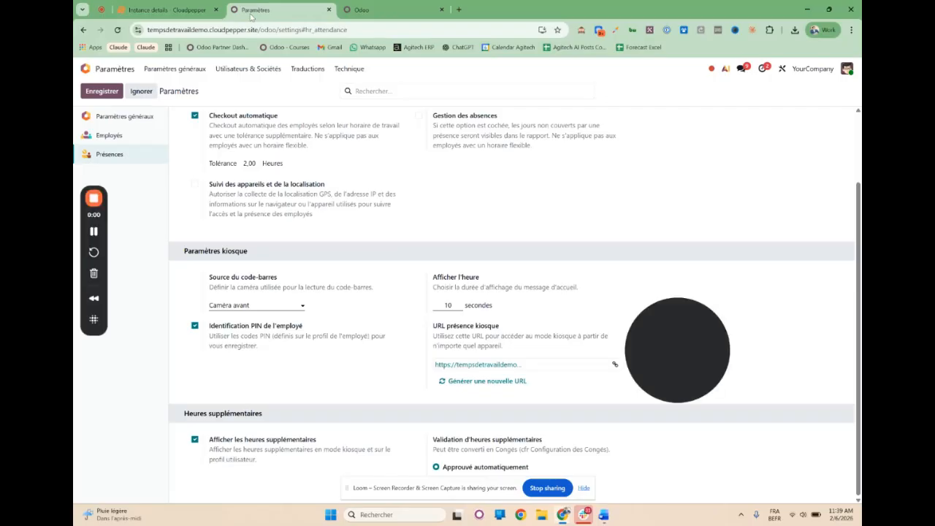
pyautogui.moveTo(98, 262)
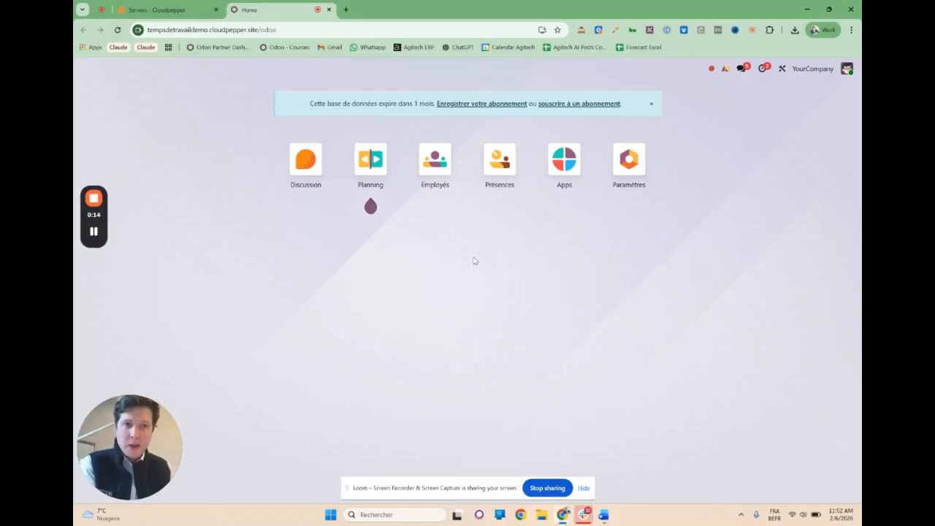
# Step: Record an arrival (Arrivée) and then a departure (Départ) with the attendance tracker on the home screen
pyautogui.click(712, 69)
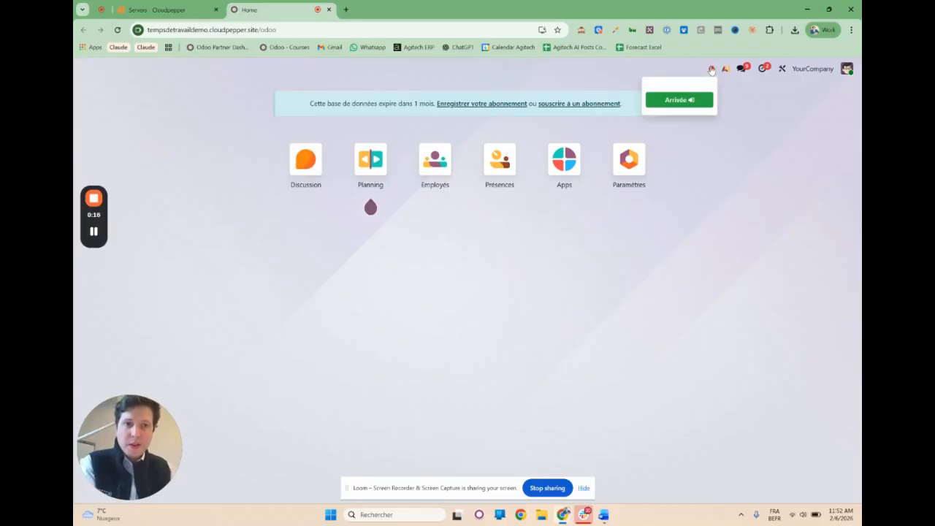
pyautogui.click(679, 107)
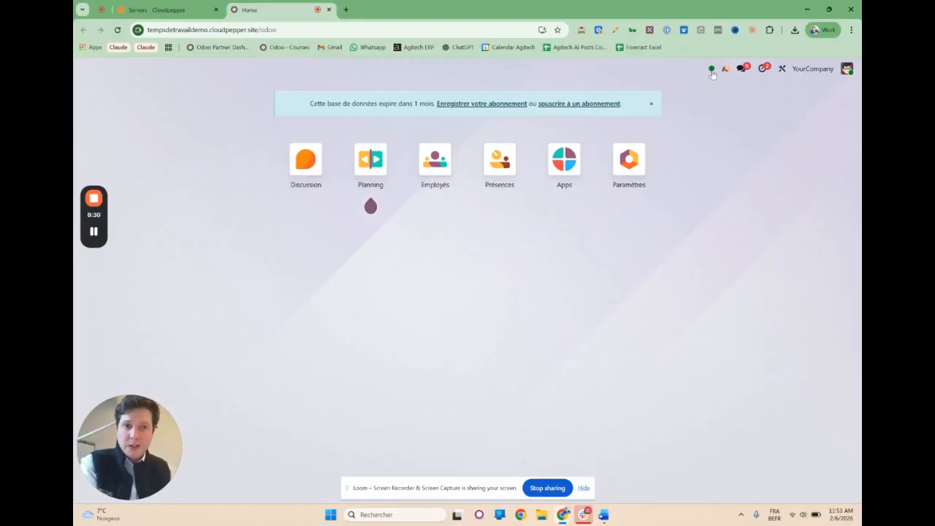
pyautogui.click(713, 70)
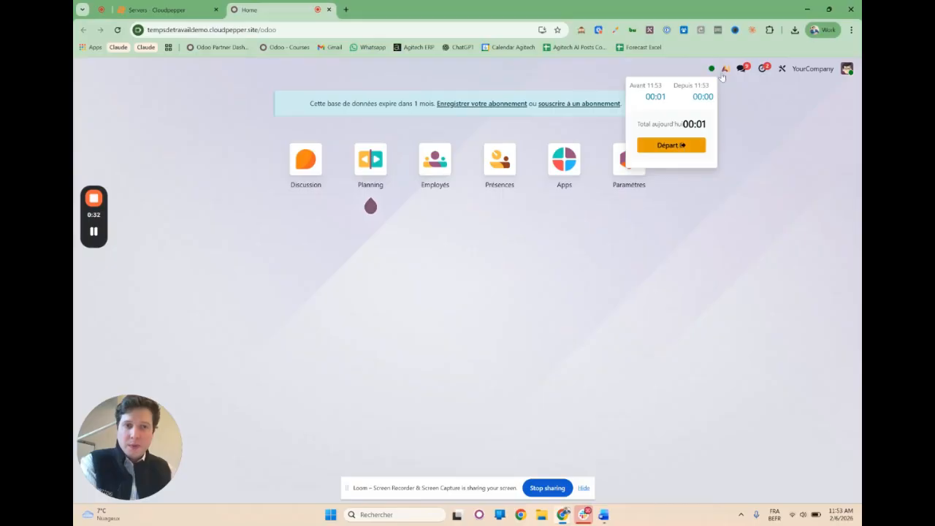
pyautogui.click(669, 145)
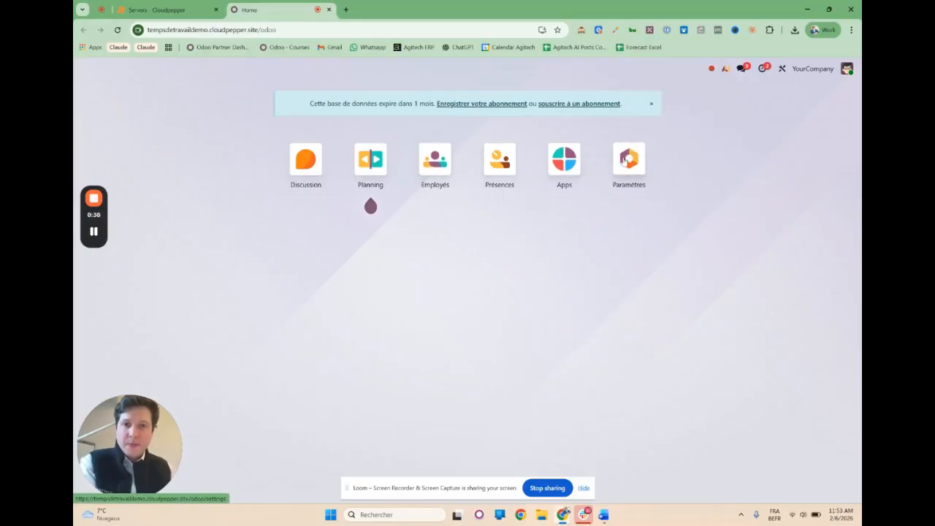
# Step: Search the Paramètres for "kios" and open the URL présence kiosque link
pyautogui.click(636, 163)
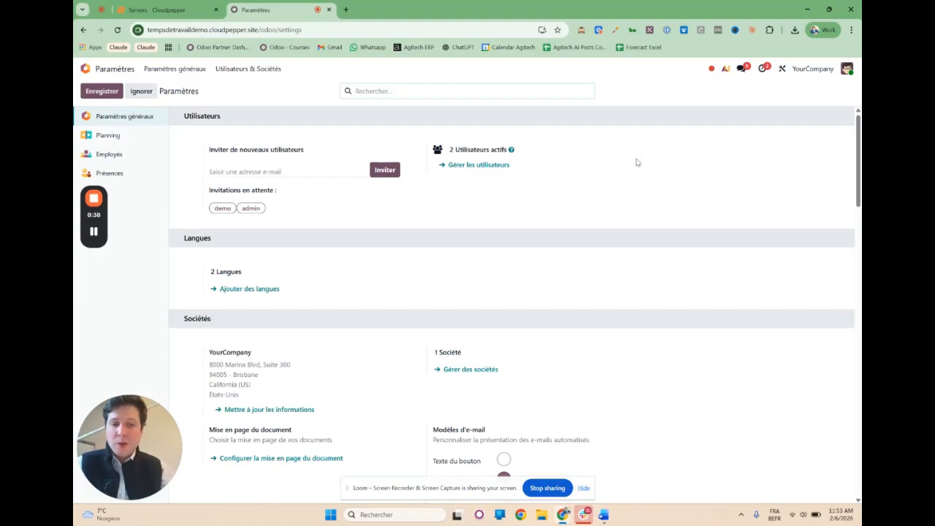
pyautogui.write('kios')
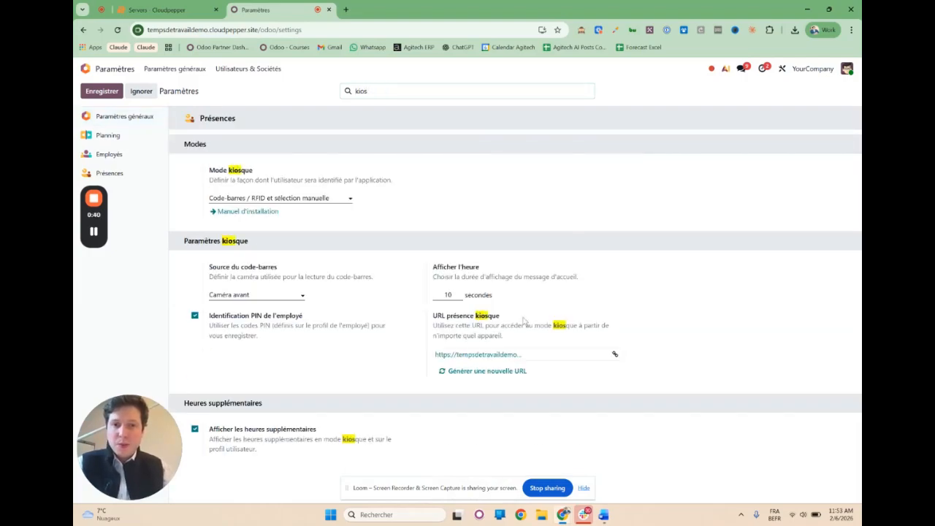
pyautogui.click(479, 355)
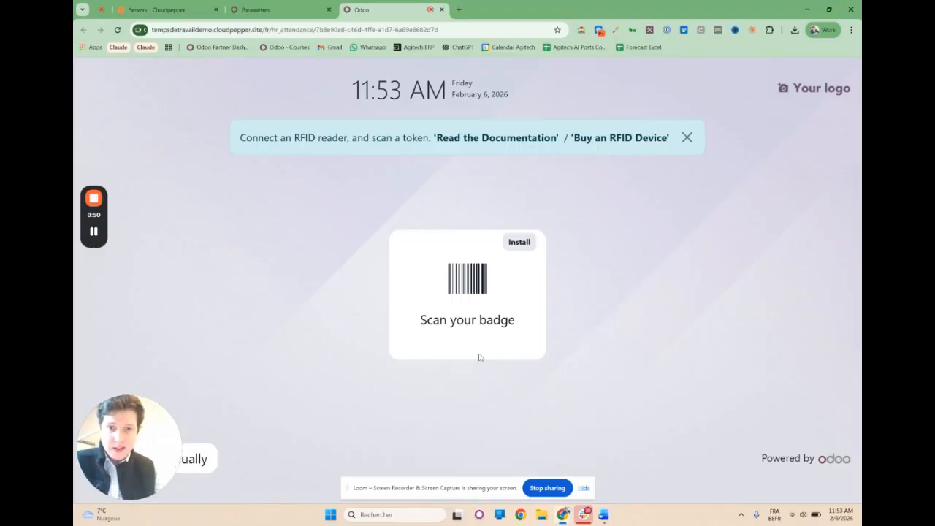
# Step: Identify the employee marked On site manually in the kiosk, enter the employee's PIN to check out, and dismiss the goodbye screen
pyautogui.moveTo(152, 407); pyautogui.dragTo(185, 316)
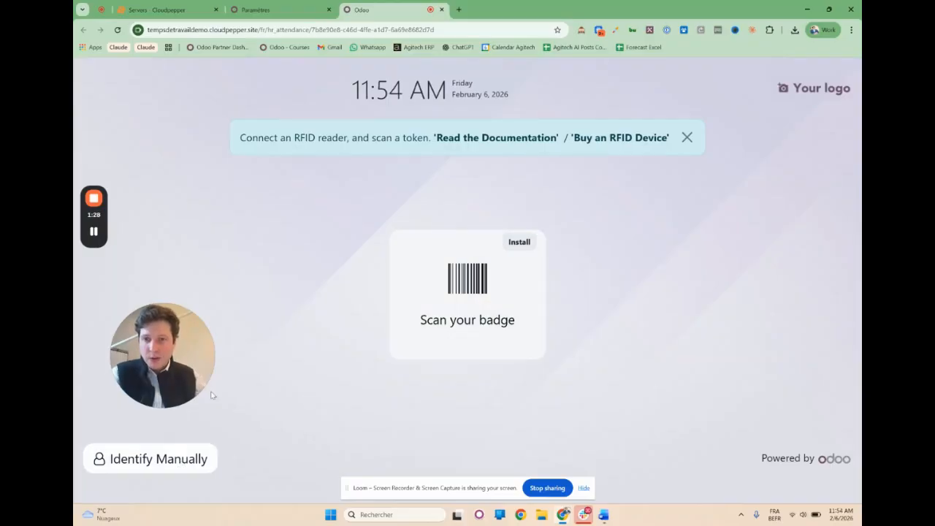
pyautogui.click(164, 460)
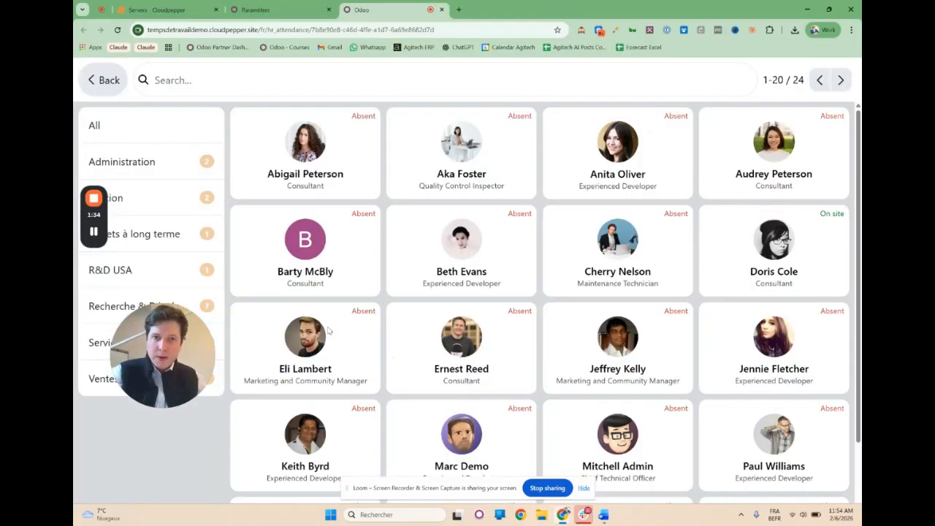
pyautogui.click(760, 252)
pyautogui.click(398, 272)
pyautogui.click(471, 273)
pyautogui.click(526, 277)
pyautogui.click(412, 310)
pyautogui.click(540, 396)
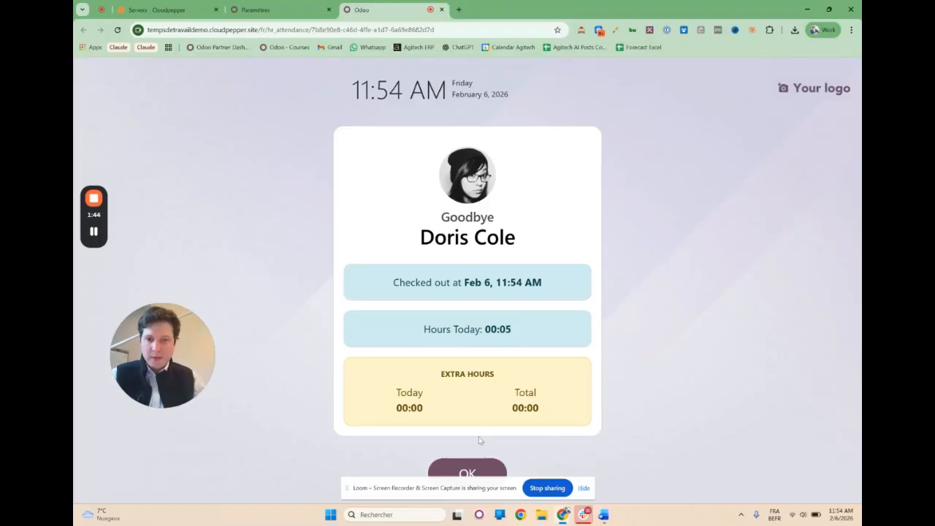
pyautogui.click(467, 467)
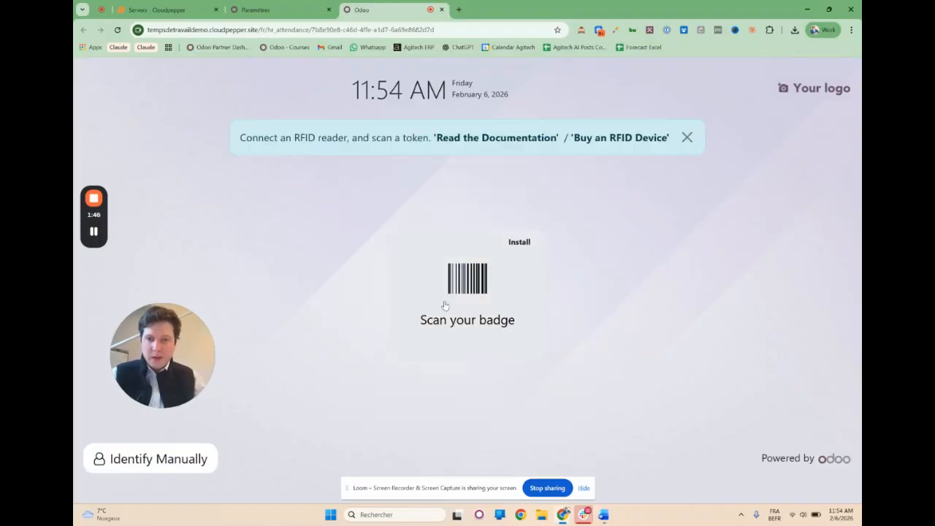
# Step: Identify the absent Consultant in the second row's last card manually in the kiosk, and enter the employee's PIN to check in
pyautogui.click(159, 462)
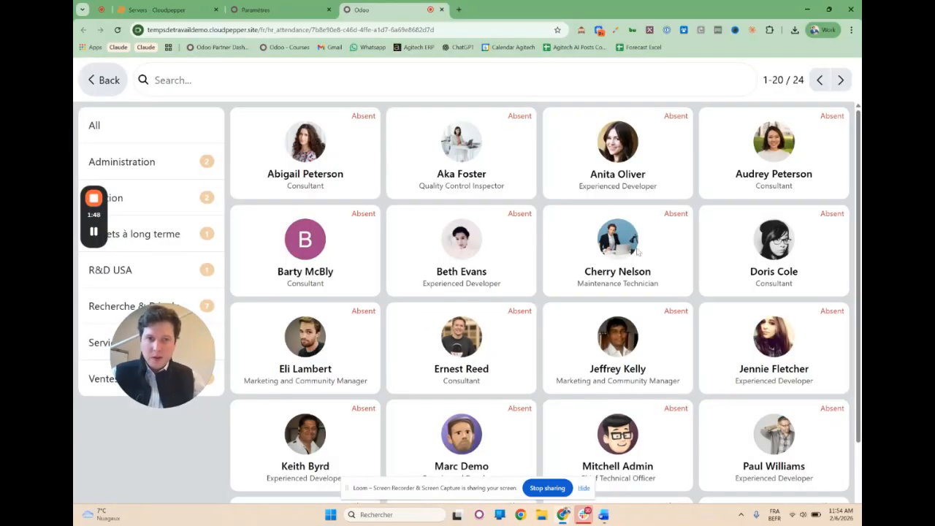
pyautogui.click(748, 257)
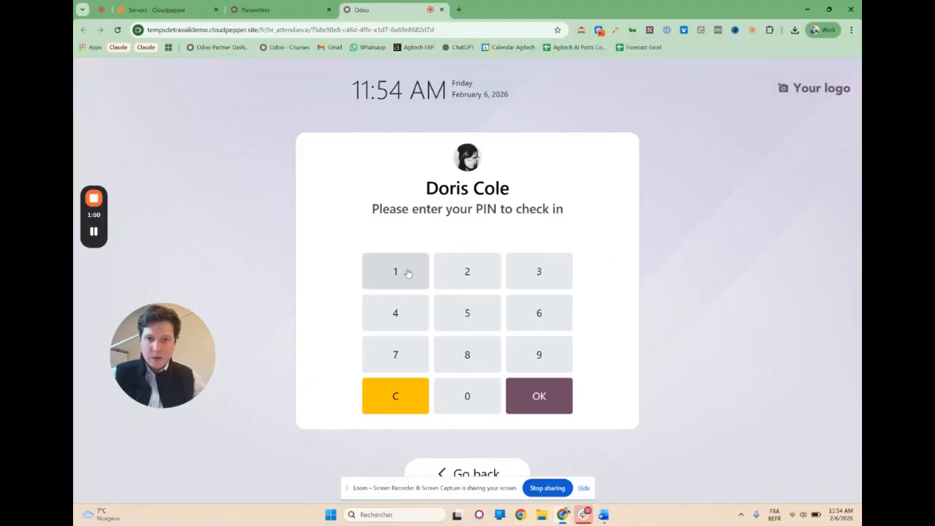
pyautogui.click(407, 271)
pyautogui.click(485, 273)
pyautogui.click(530, 273)
pyautogui.click(415, 319)
pyautogui.click(537, 392)
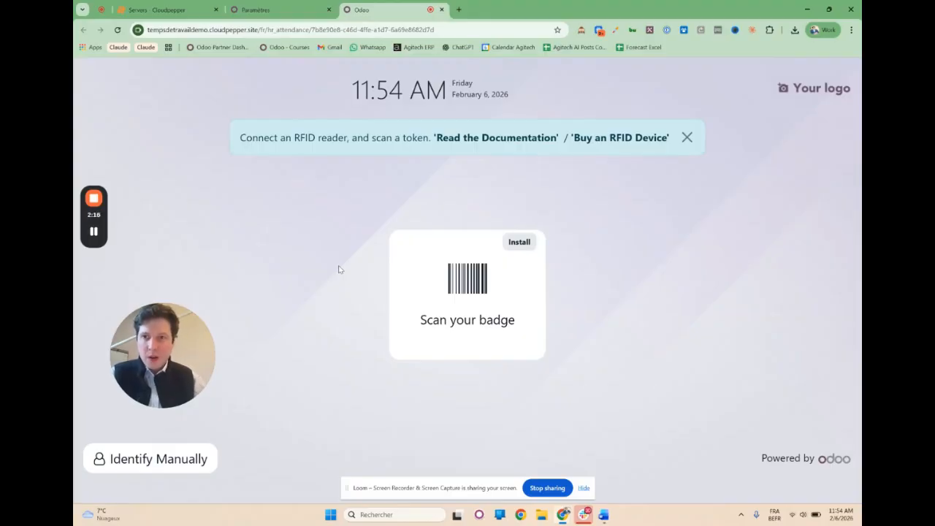
# Step: Return from the kiosk to the Paramètres page, dismiss the expired-session dialogs and go back to the home screen
pyautogui.click(292, 9)
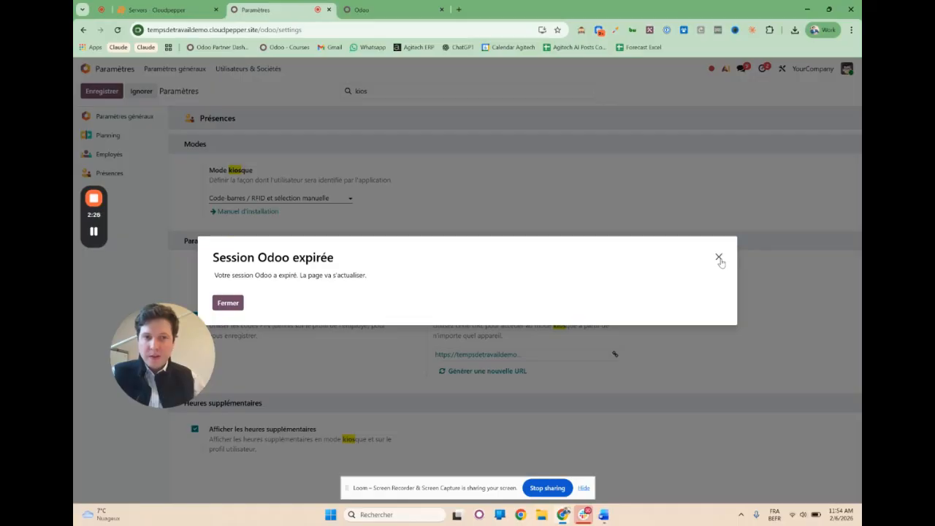
pyautogui.click(718, 258)
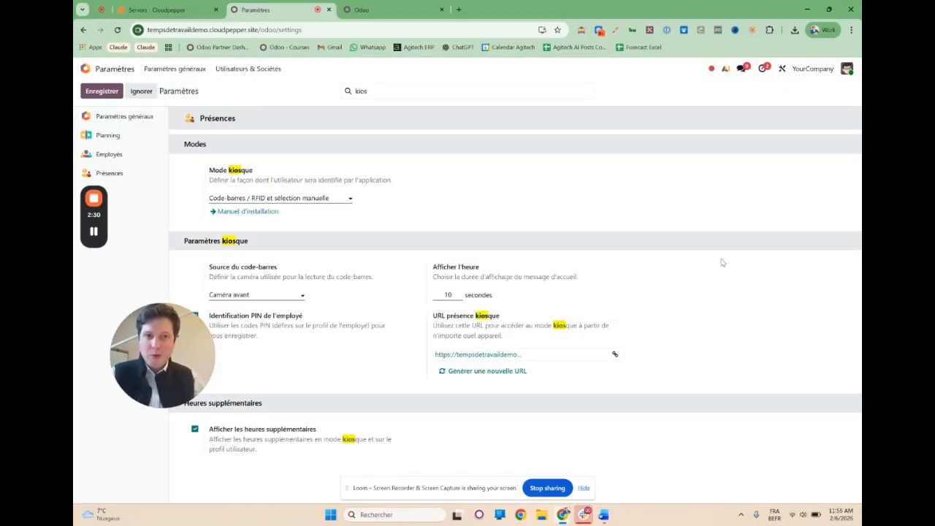
pyautogui.click(85, 69)
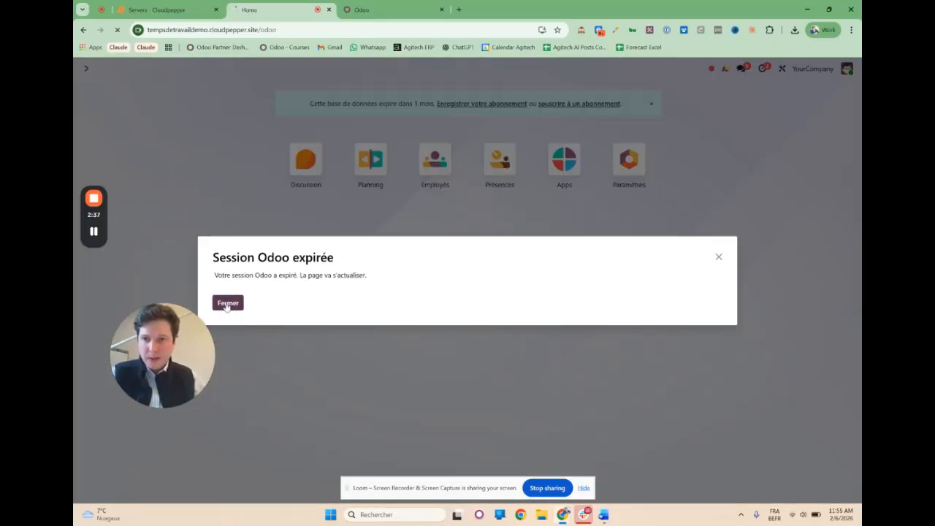
pyautogui.click(227, 303)
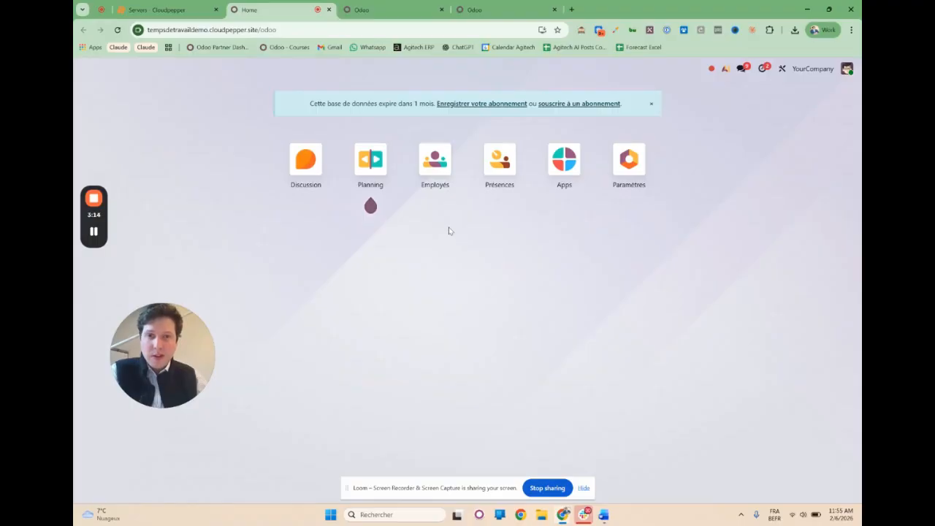
# Step: Open the Présences app and review the employees' attendance bars in the daily timeline
pyautogui.click(492, 170)
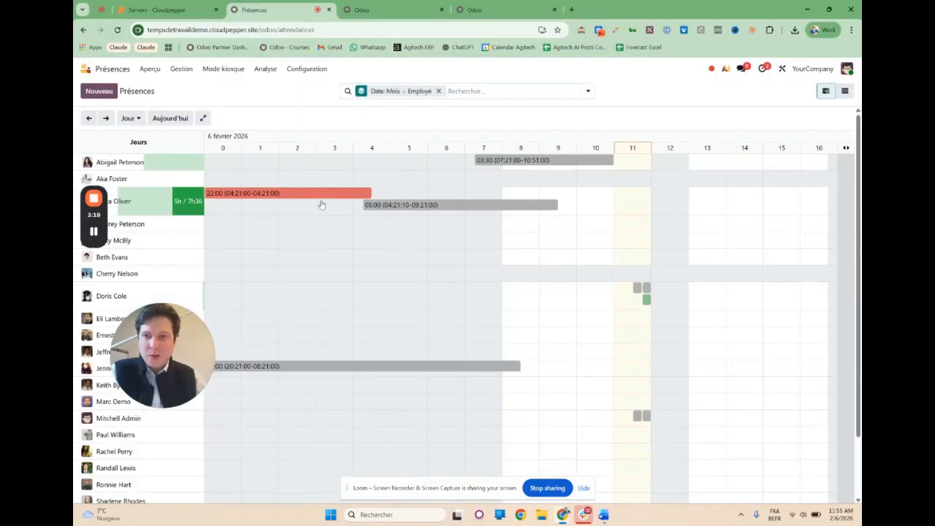
pyautogui.scroll(-1, 340, 229)
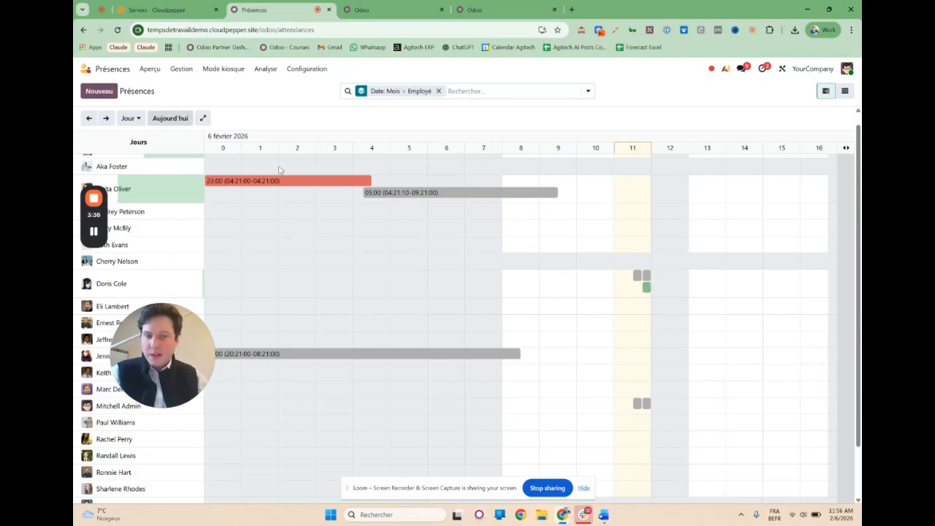
pyautogui.scroll(-1, 495, 376)
pyautogui.scroll(2, 495, 375)
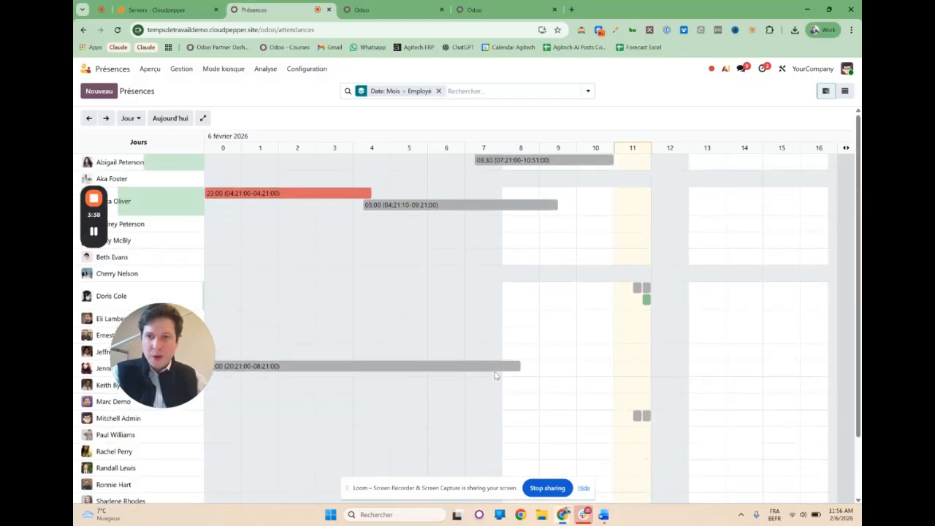
pyautogui.scroll(-1, 496, 376)
pyautogui.scroll(1, 496, 375)
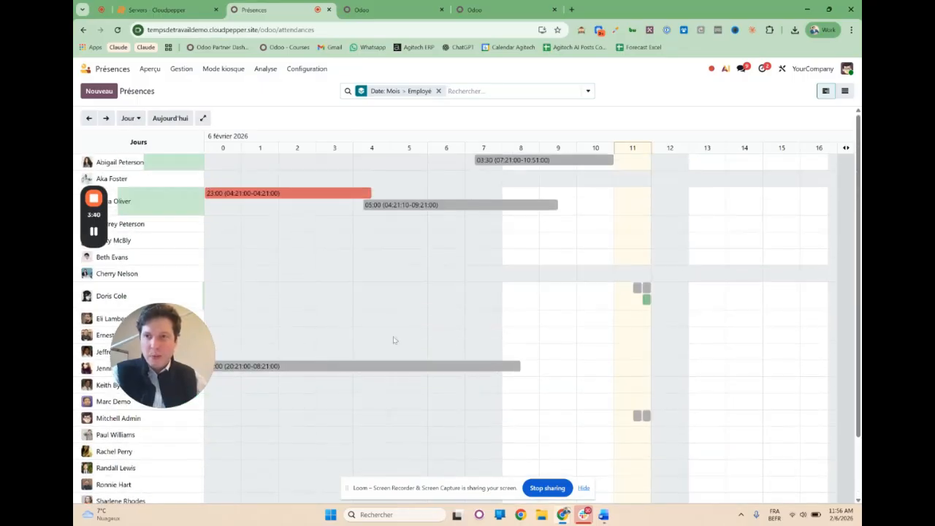
# Step: Reopen Présences from the home screen, review the Présences analysis report of worked and planned hours per employee, and return to the home screen
pyautogui.click(86, 68)
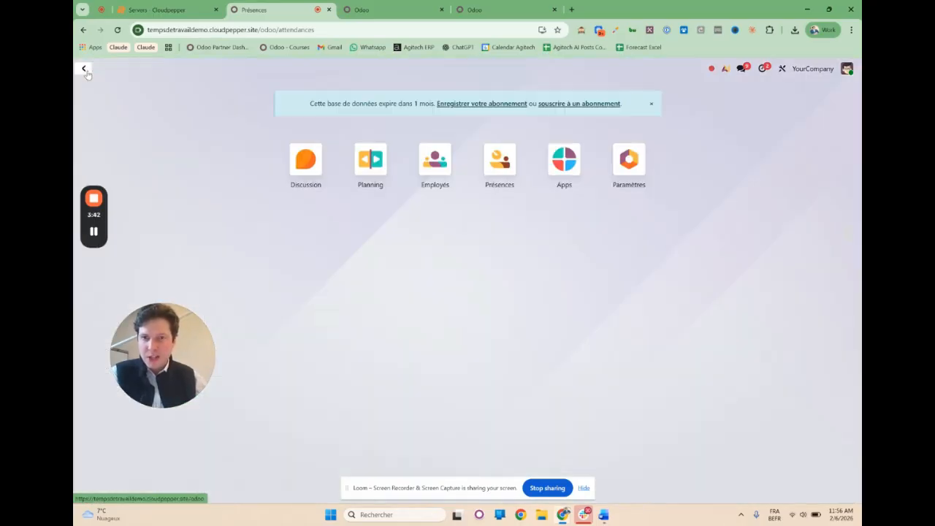
pyautogui.click(497, 174)
pyautogui.click(264, 70)
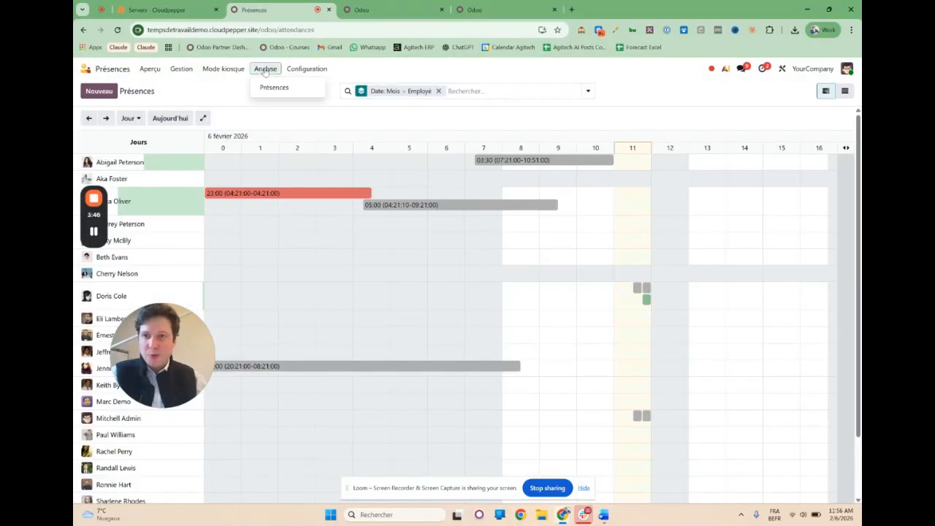
pyautogui.click(272, 87)
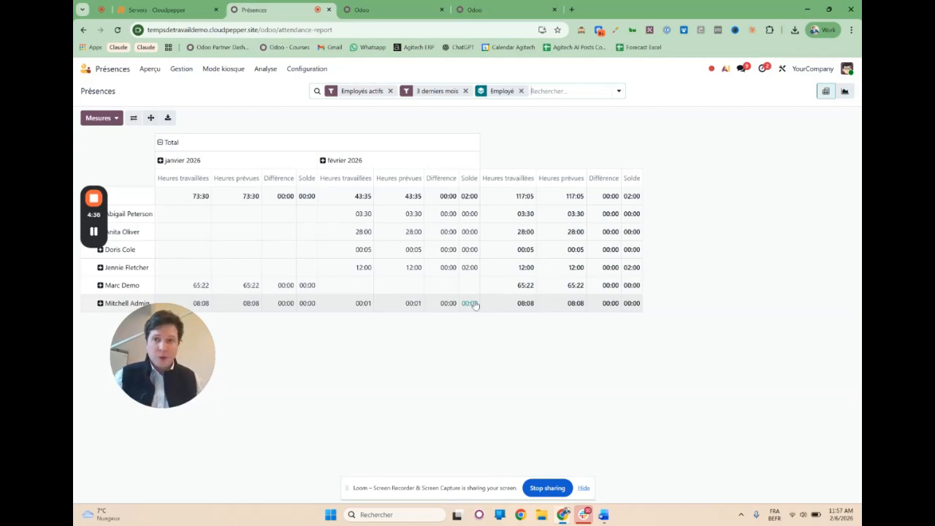
pyautogui.click(88, 68)
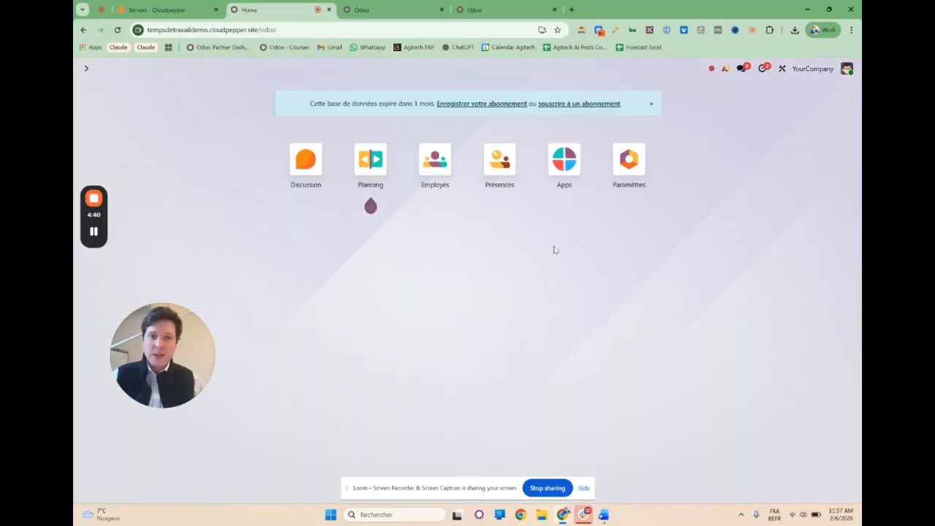